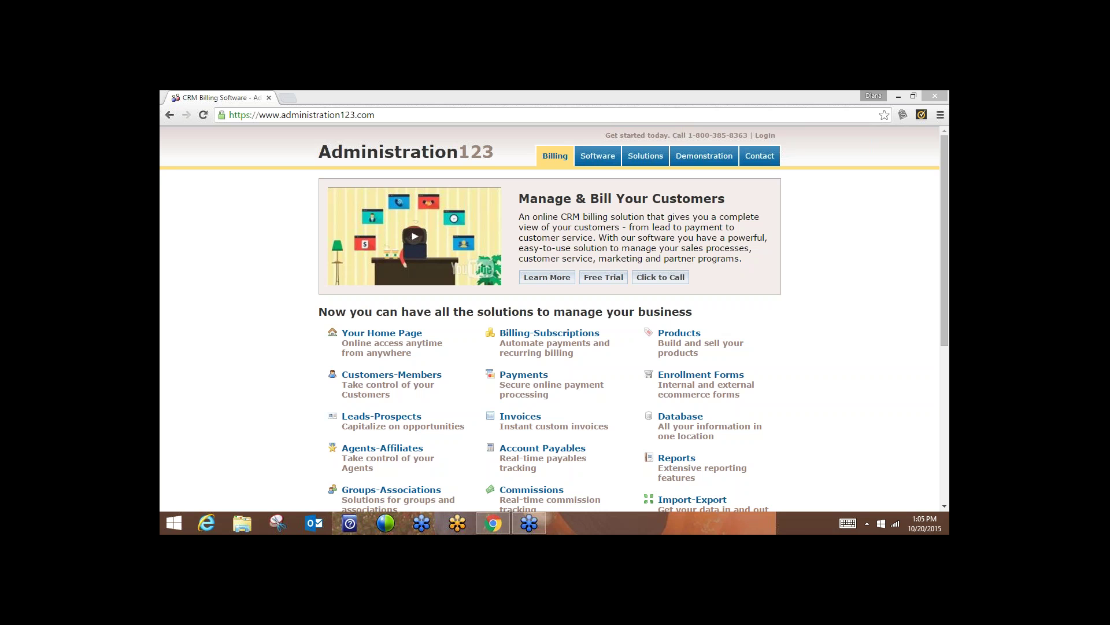
Sign in to Administration123 with the saved username and the account password.
left_click(756, 135)
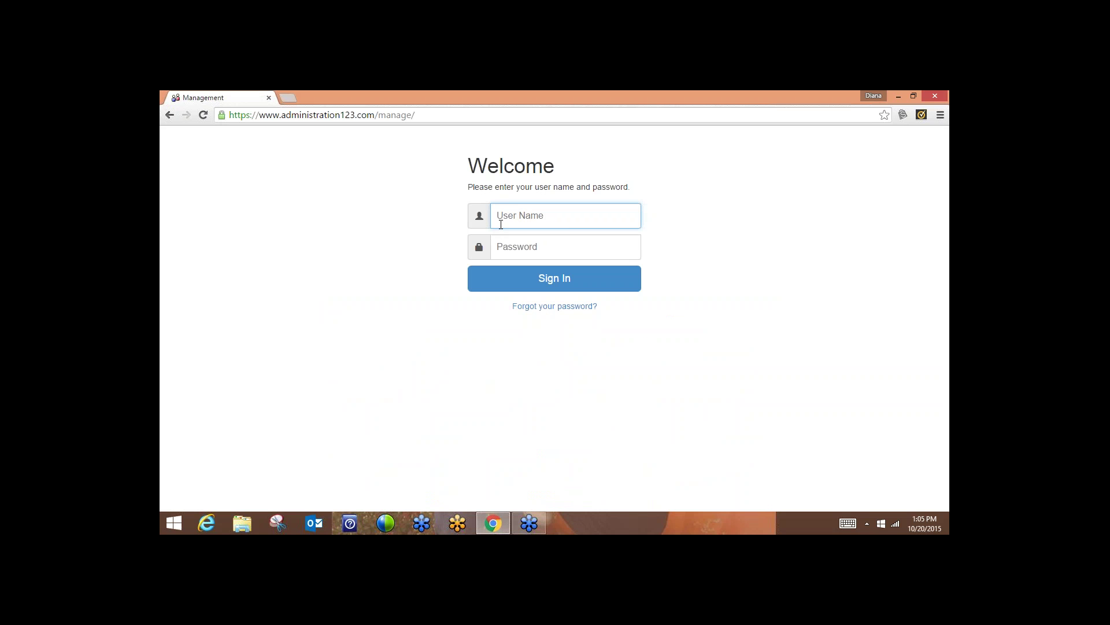
type("diana")
key("Down")
key("Return")
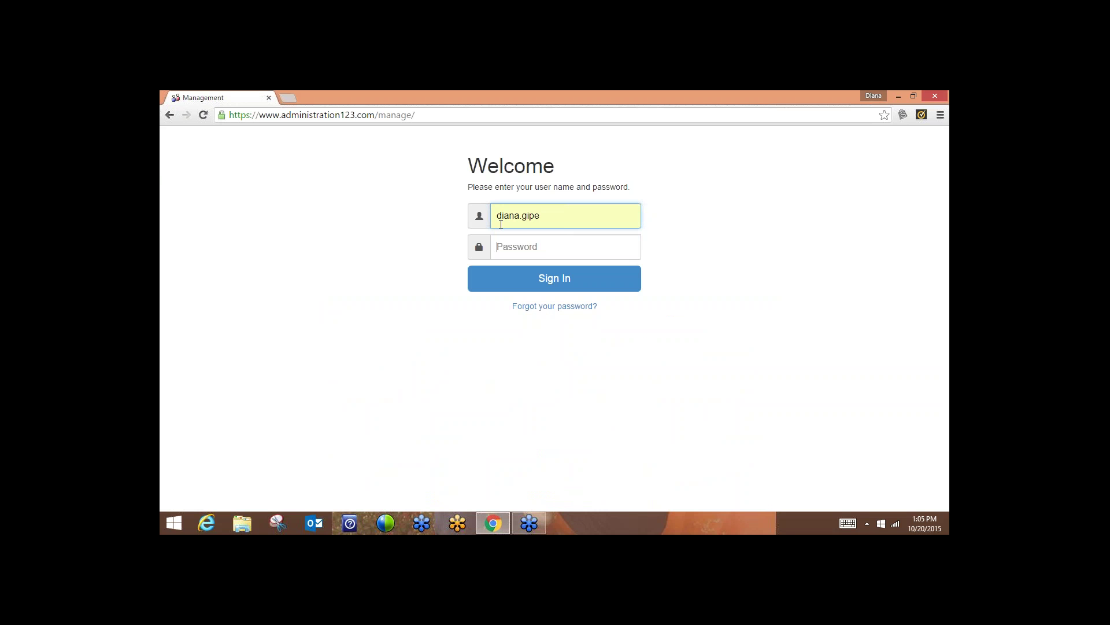
key("Tab")
type("*********")
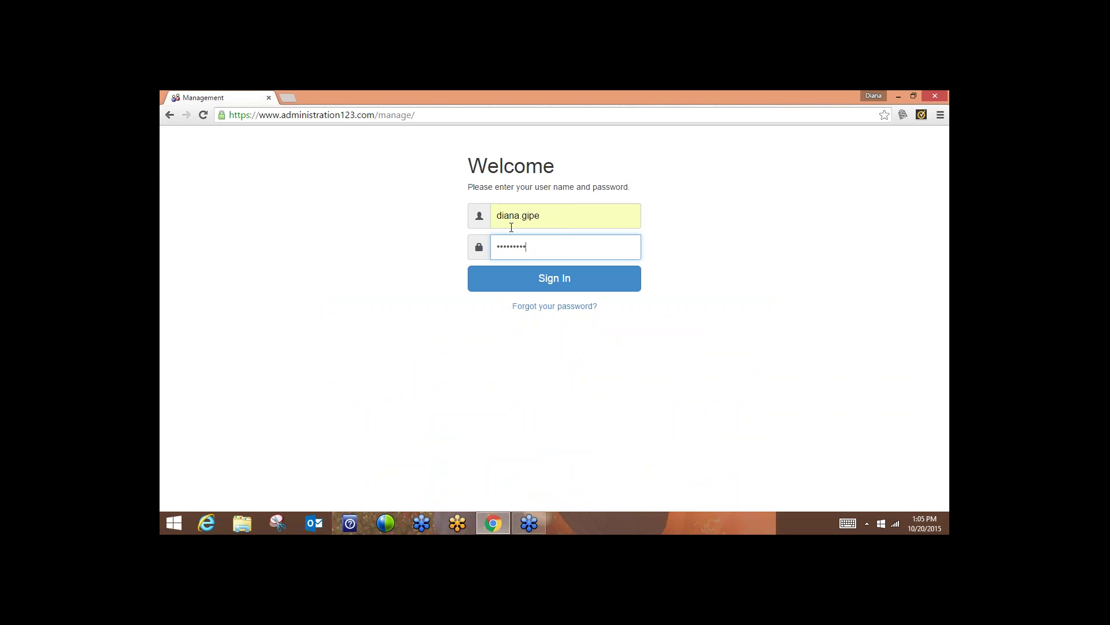
left_click(561, 278)
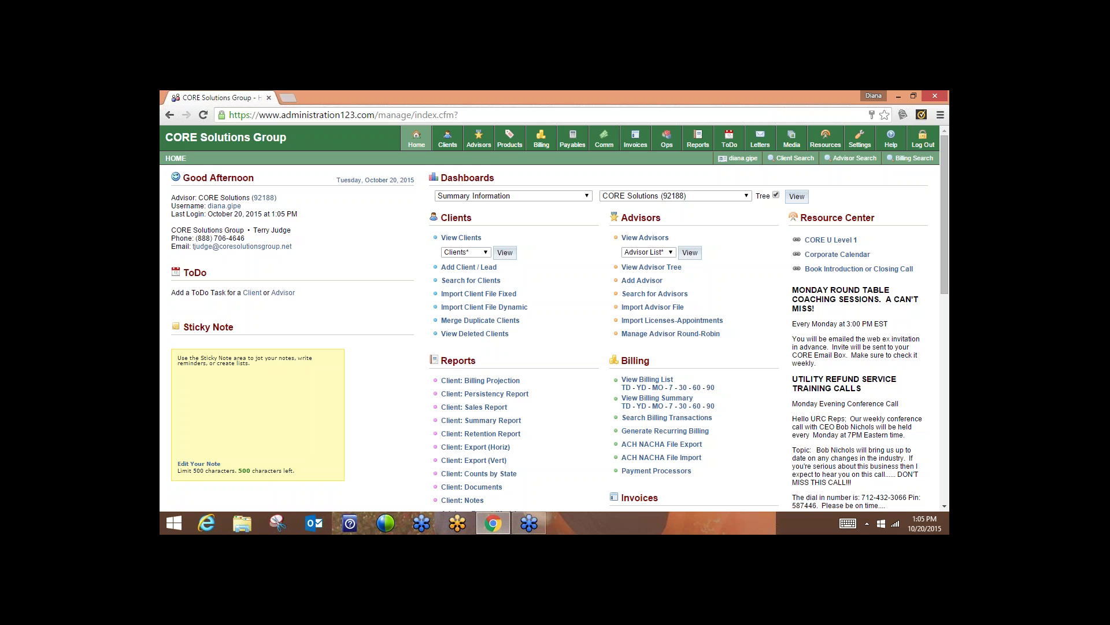
Go to the Clients list of 1,391 records and start a new client with Add Client.
left_click(448, 139)
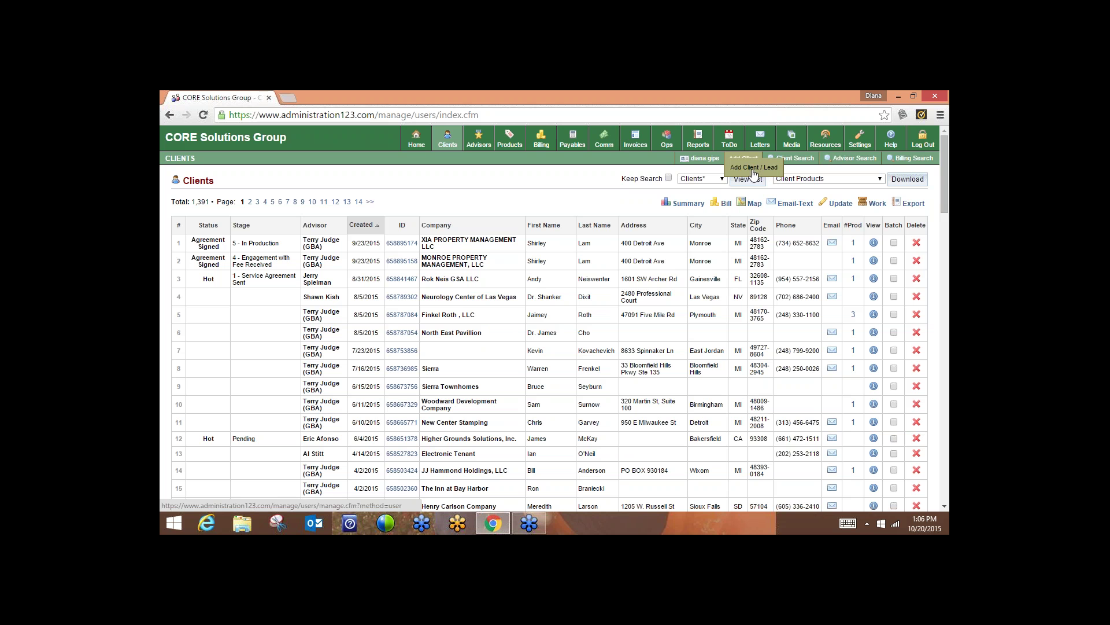
left_click(751, 169)
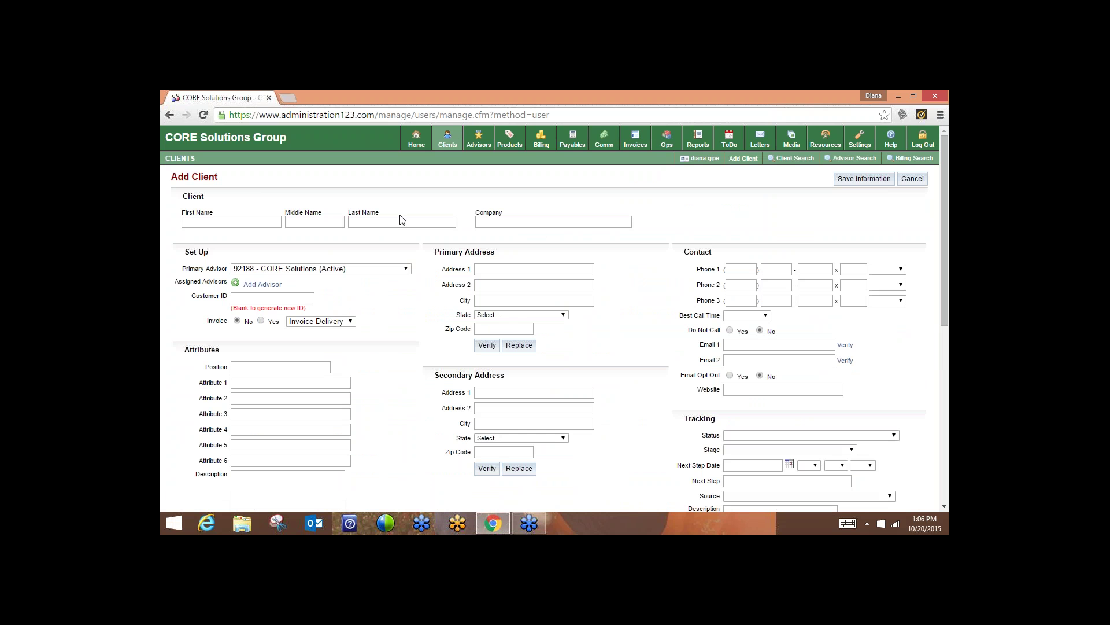
Fill in the client's first and last name, with company XLY Company.
left_click(264, 224)
type("Joe")
key("Tab")
key("Tab")
type("Smit")
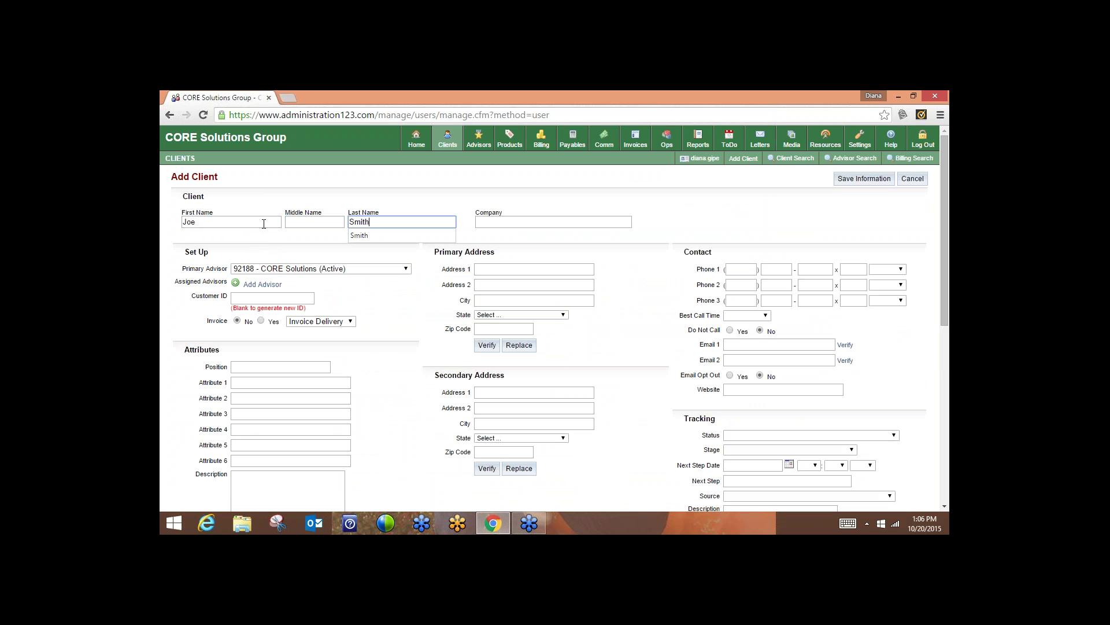
key("Tab")
type("XL")
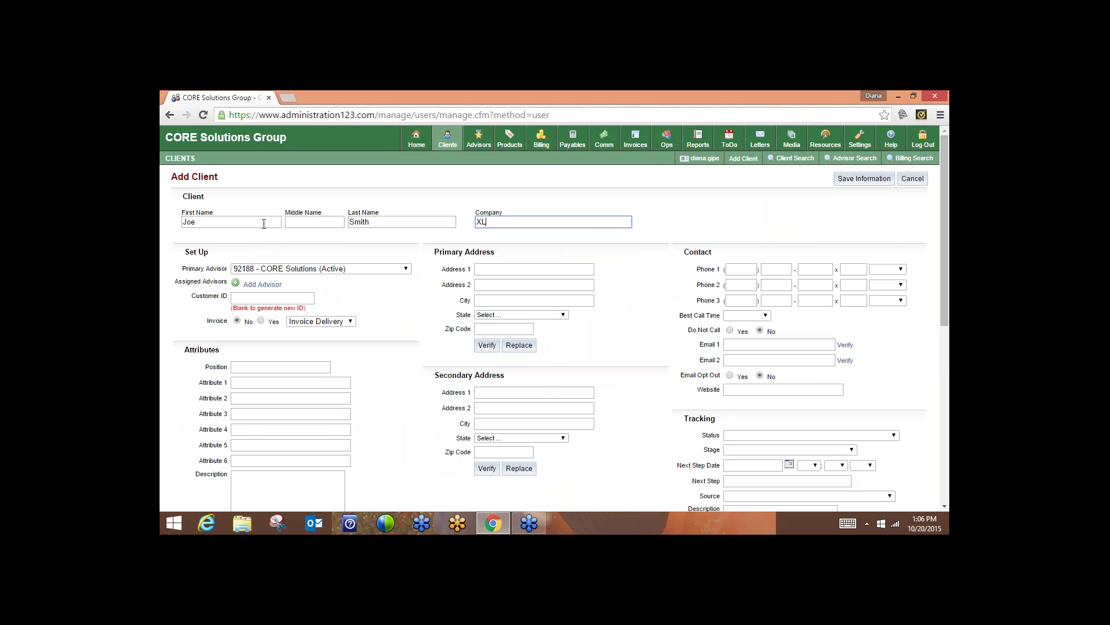
type("Y Company")
key("Tab")
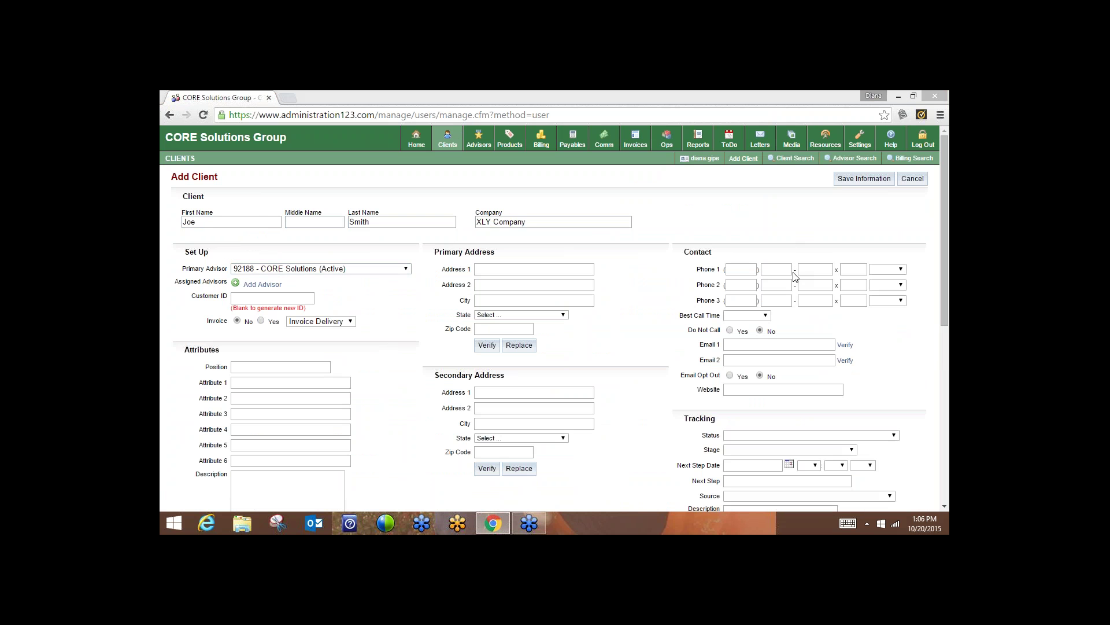
mouse_move(373, 291)
left_mouse_down()
mouse_move(334, 245)
mouse_move(217, 241)
mouse_move(194, 306)
mouse_move(289, 337)
mouse_move(376, 312)
mouse_move(381, 286)
left_mouse_up()
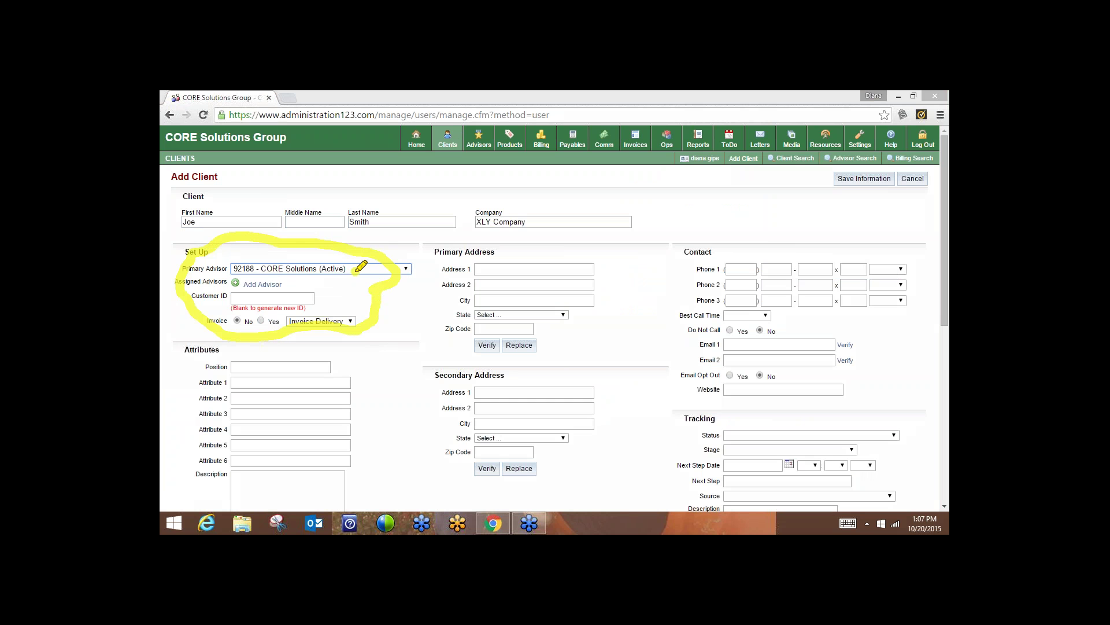
left_click_drag(231, 268, 345, 267)
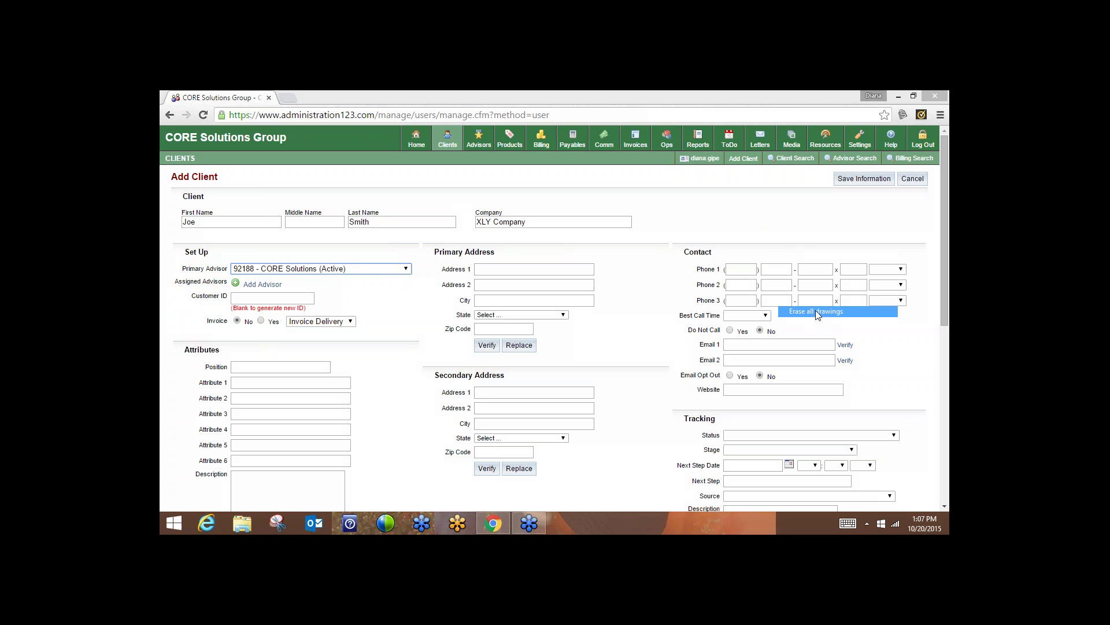
left_click(531, 270)
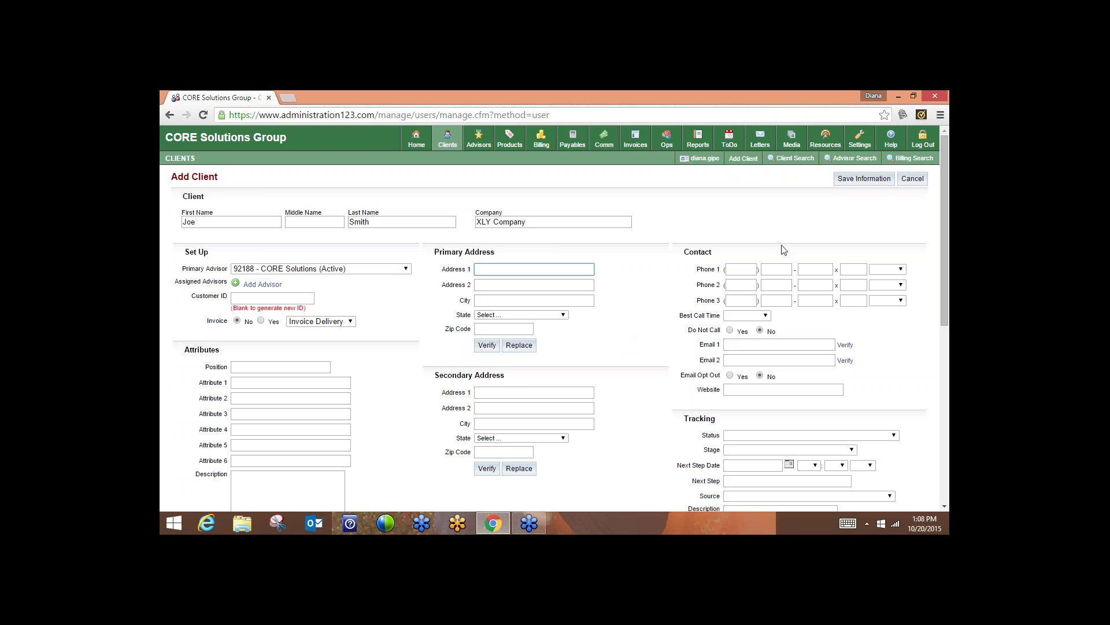
key("ctrl+shift+h")
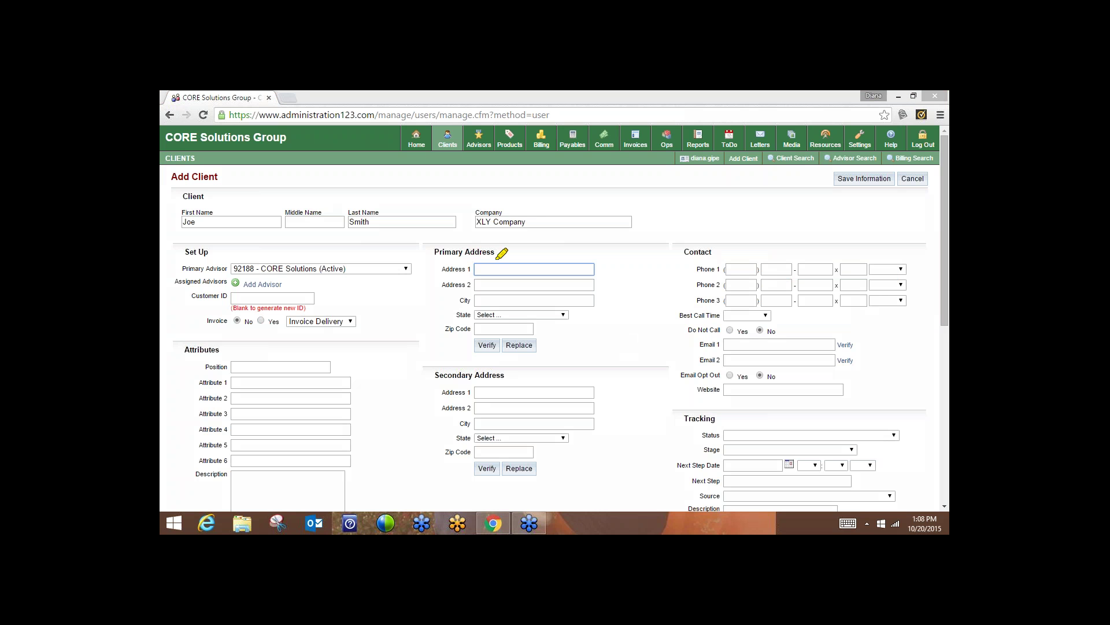
left_click_drag(508, 252, 439, 251)
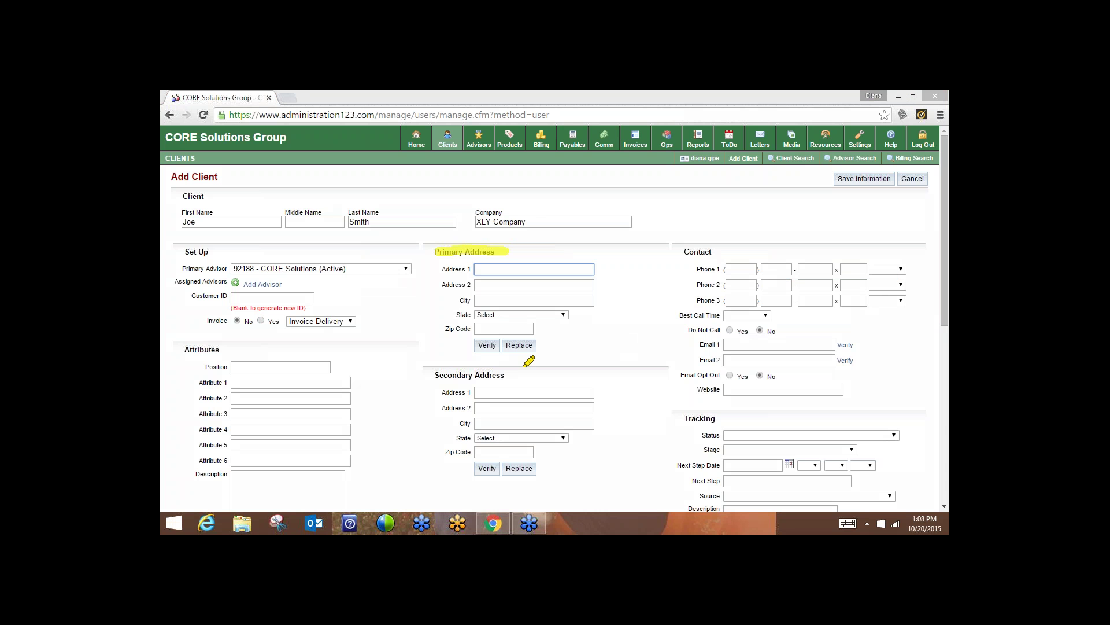
mouse_move(516, 366)
left_mouse_down()
mouse_move(429, 372)
mouse_move(463, 392)
mouse_move(518, 382)
mouse_move(516, 373)
left_mouse_up()
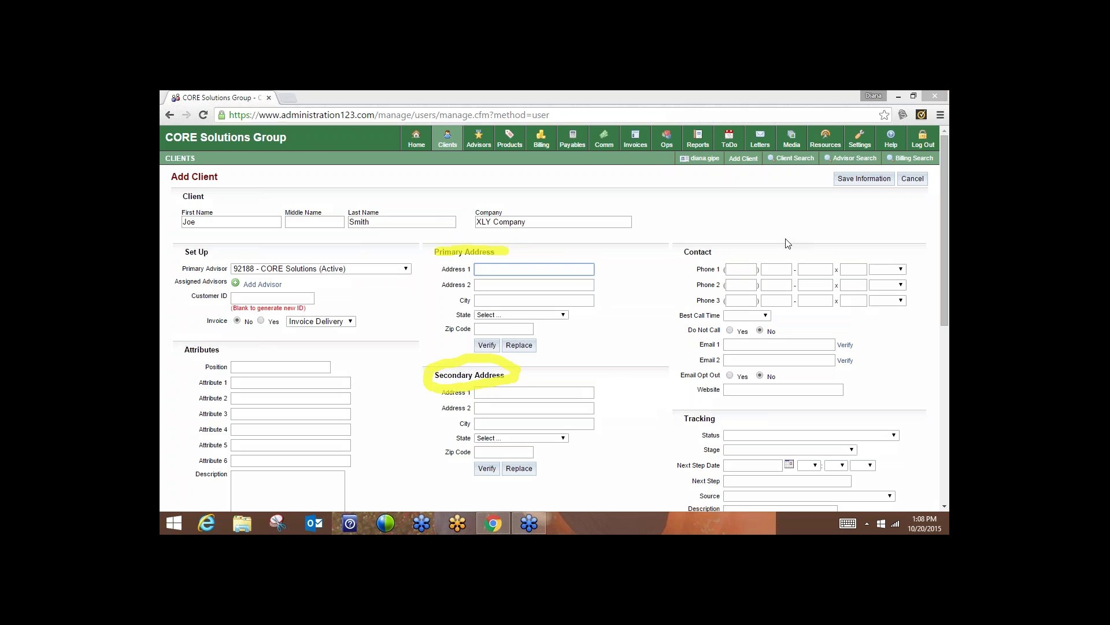
key("c")
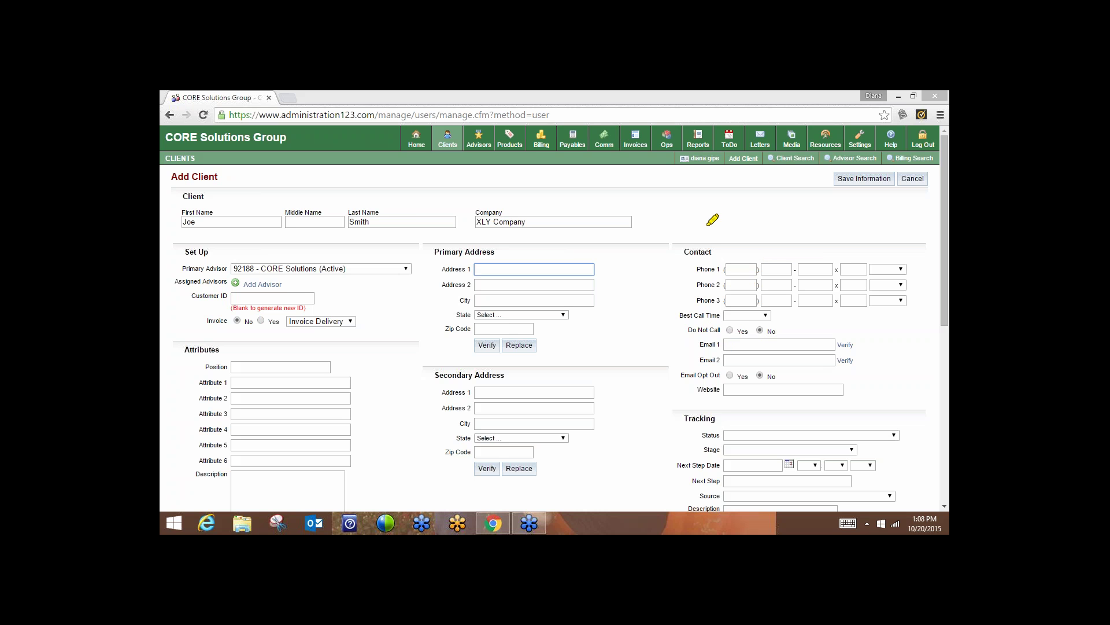
mouse_move(713, 243)
left_mouse_down()
mouse_move(691, 244)
mouse_move(703, 263)
mouse_move(717, 241)
left_mouse_up()
mouse_move(716, 421)
left_mouse_down()
mouse_move(685, 411)
mouse_move(697, 429)
mouse_move(723, 424)
left_mouse_up()
left_click(746, 438)
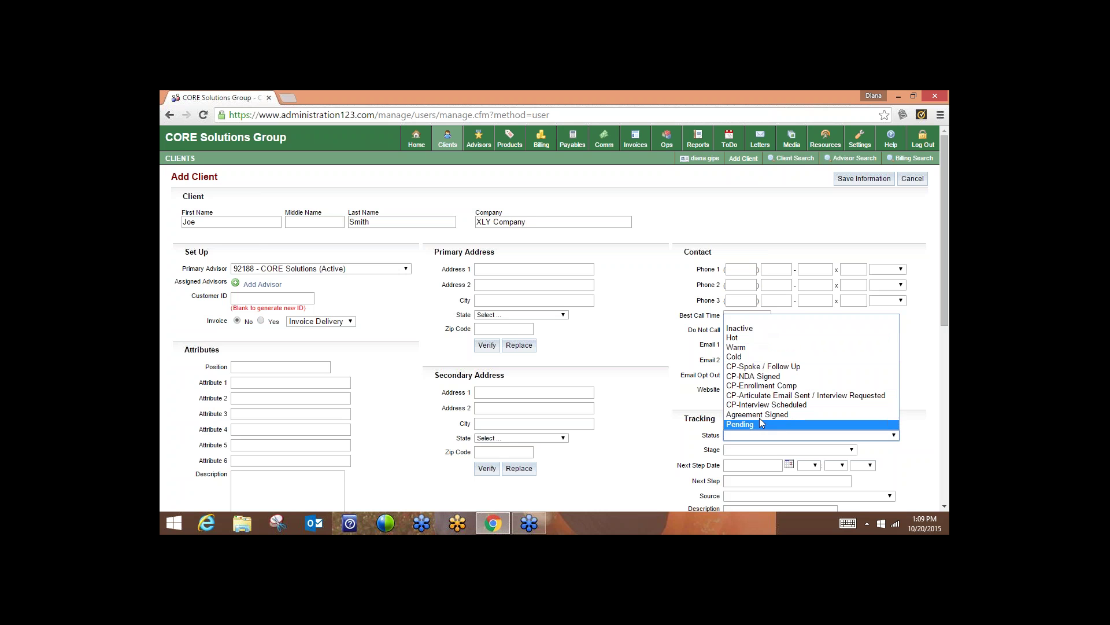
left_click(762, 321)
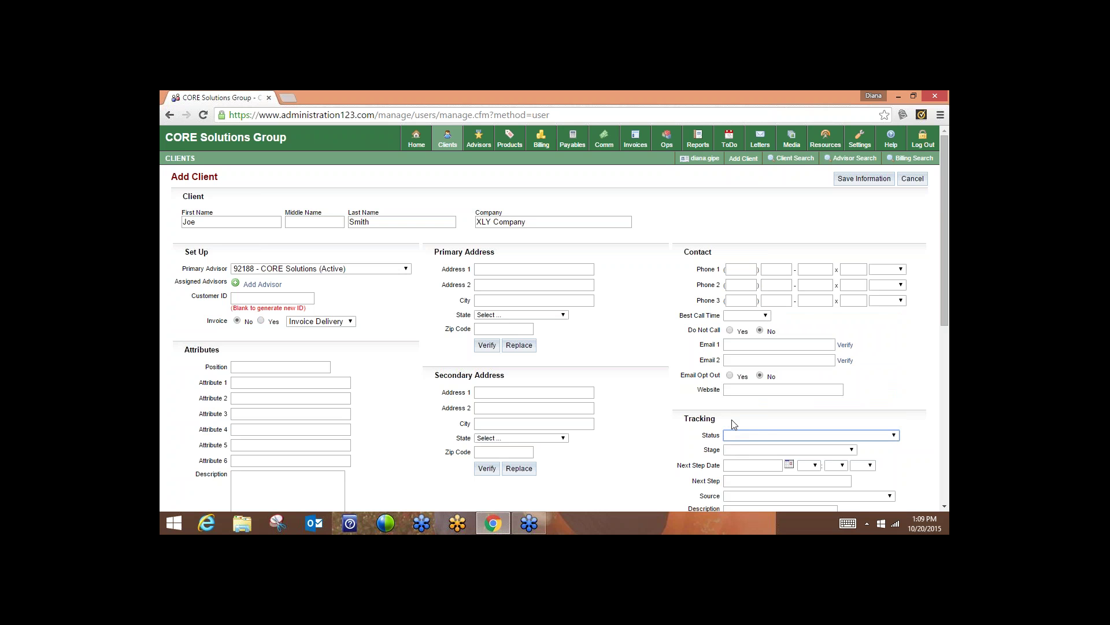
Set the client's Status to Warm, leaving Stage and Next Step Date unchanged.
left_click(734, 451)
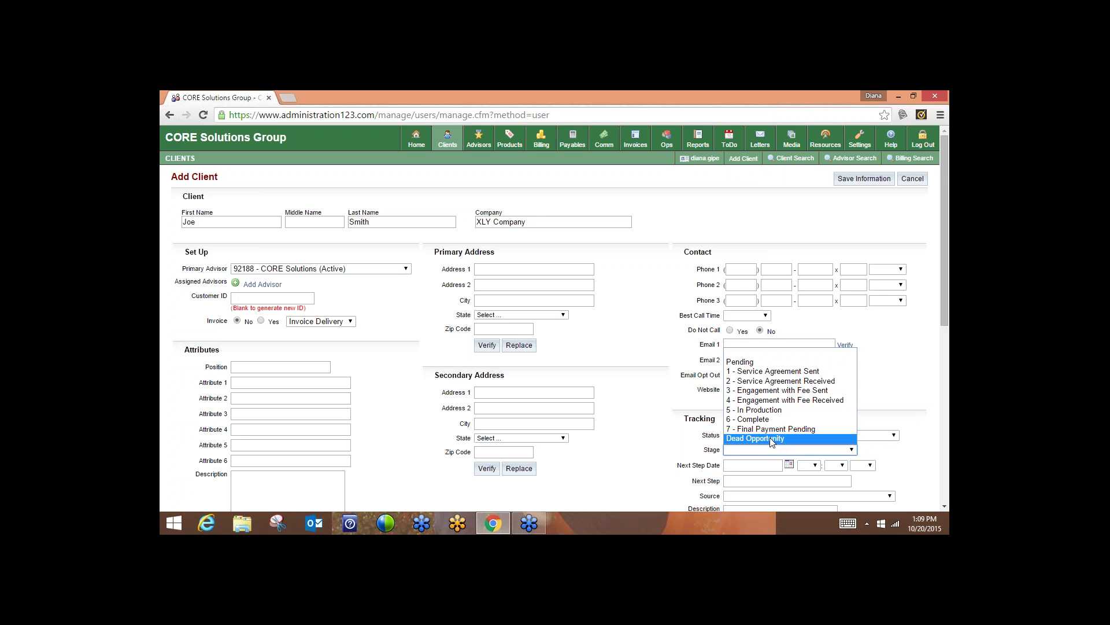
key("Escape")
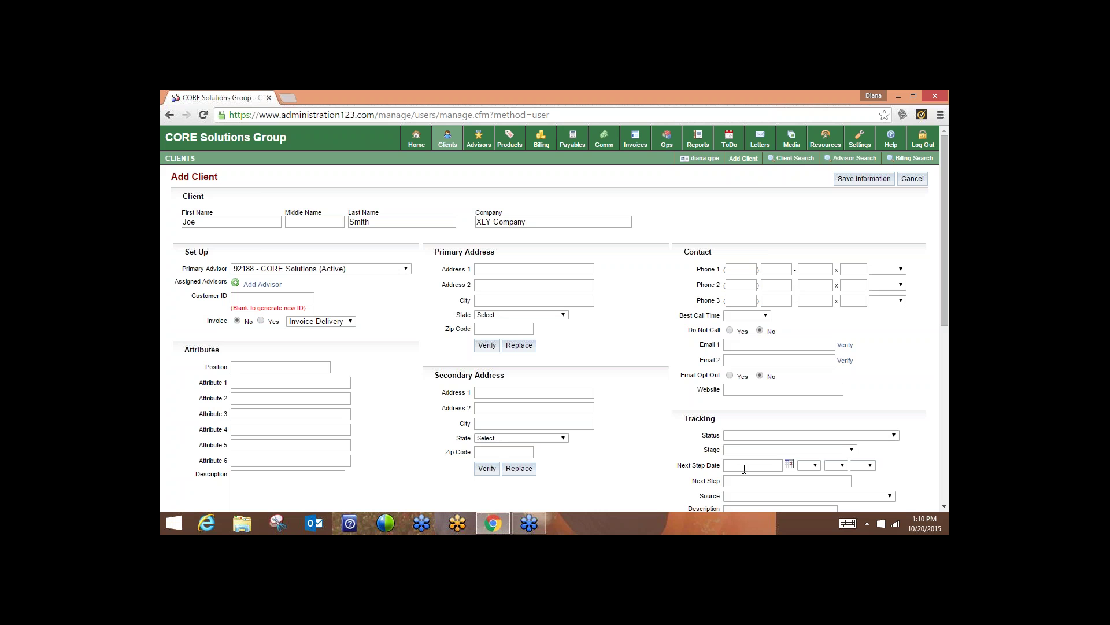
left_click(734, 438)
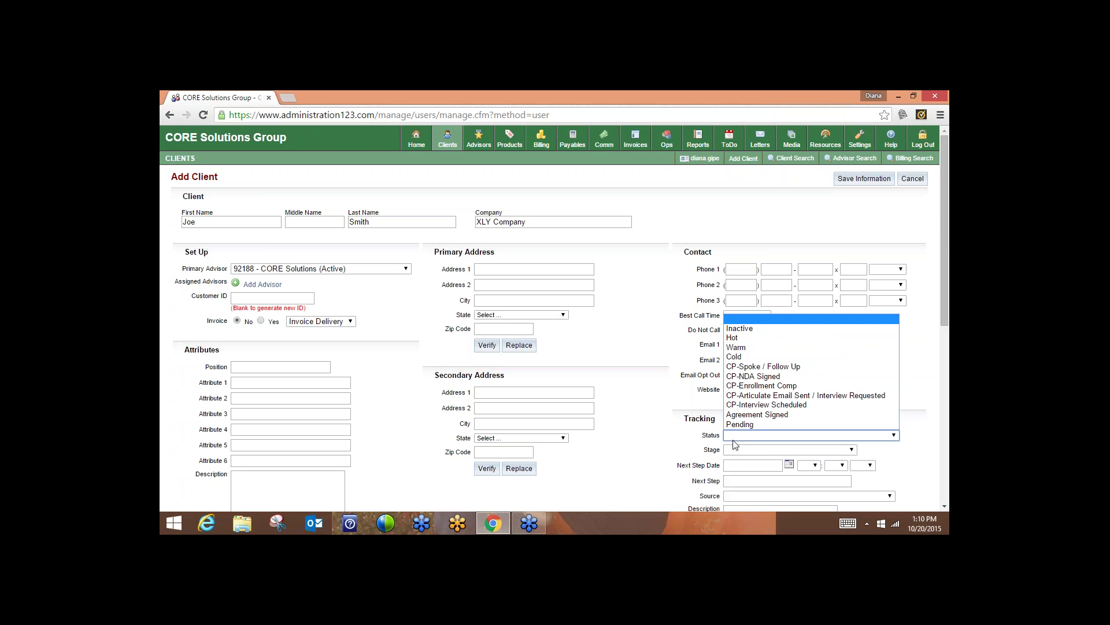
left_click(753, 349)
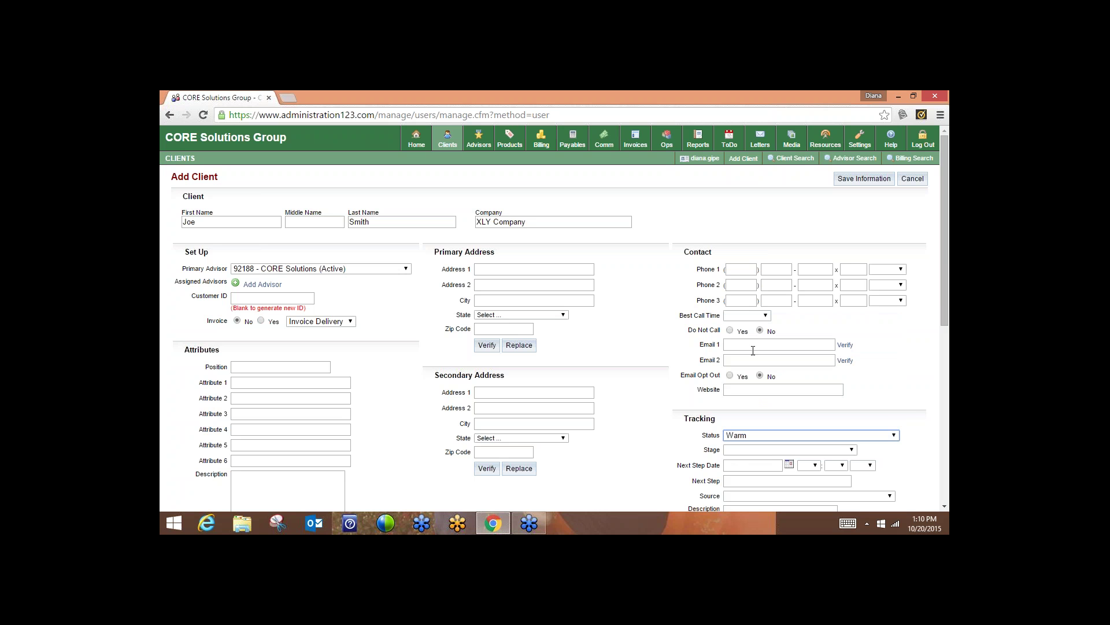
left_click(789, 466)
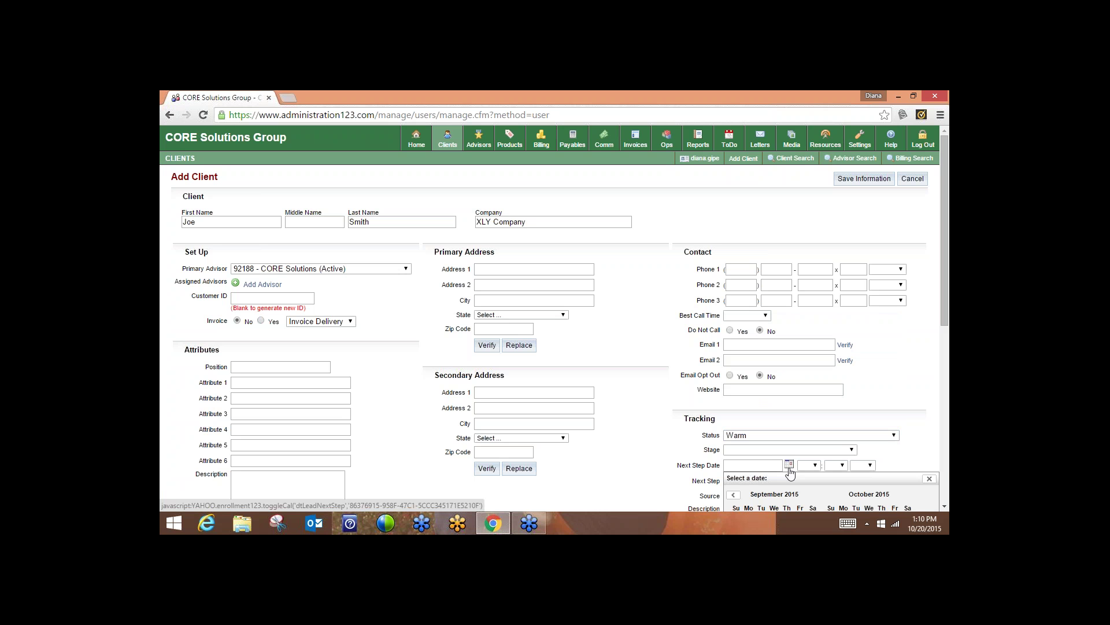
left_click(930, 479)
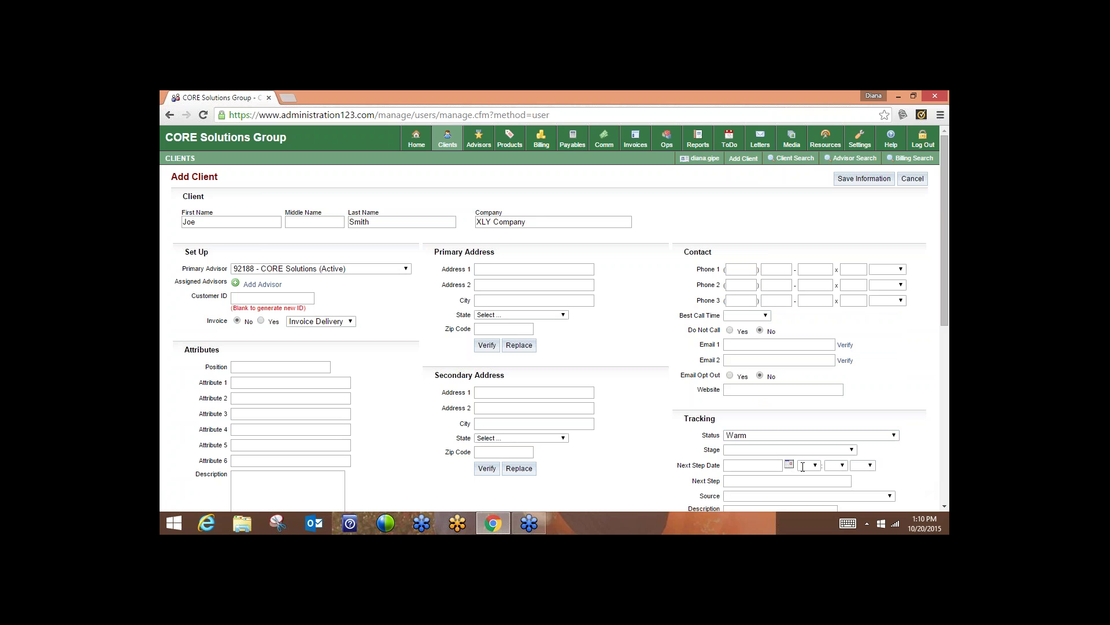
Enter Followup as the Next Step and choose Cold Call as the Source.
left_click(752, 481)
type("Followup")
key("Tab")
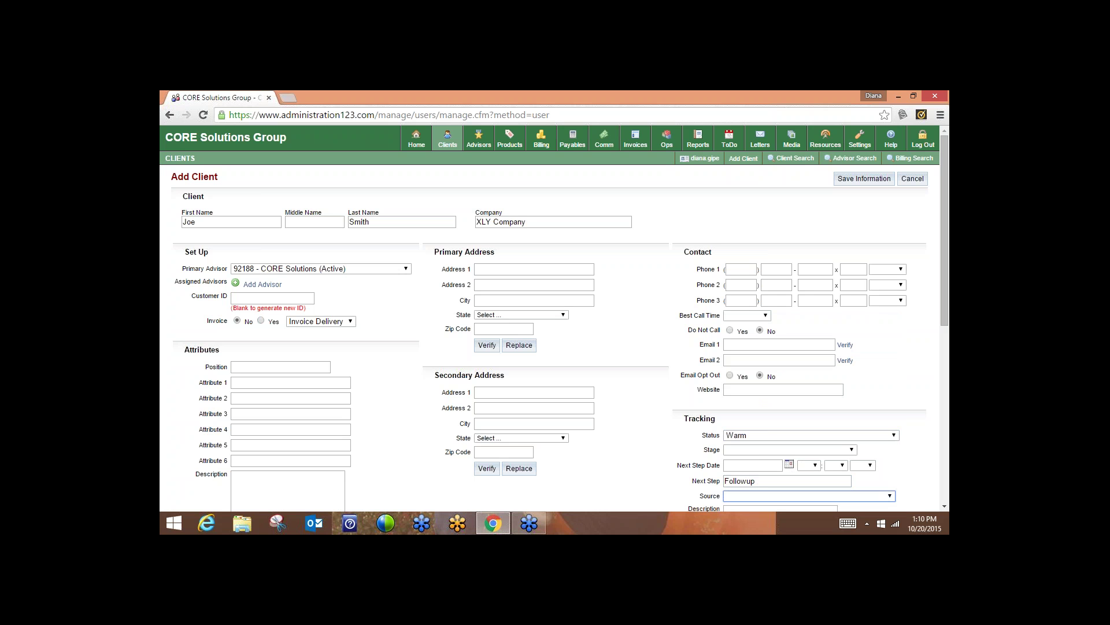
left_click(764, 498)
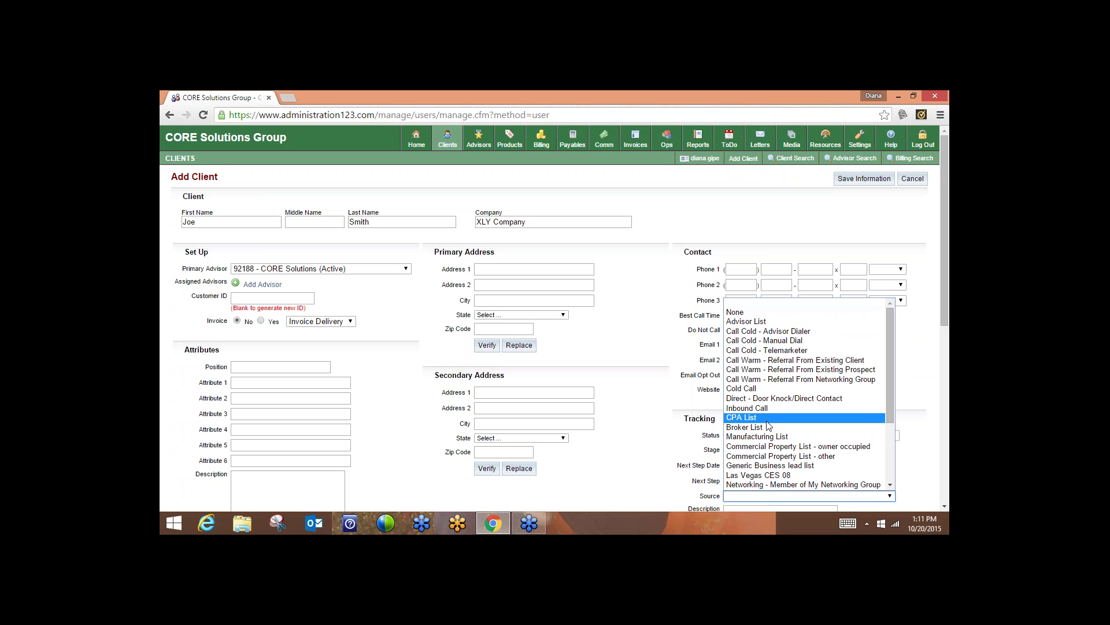
left_click(771, 390)
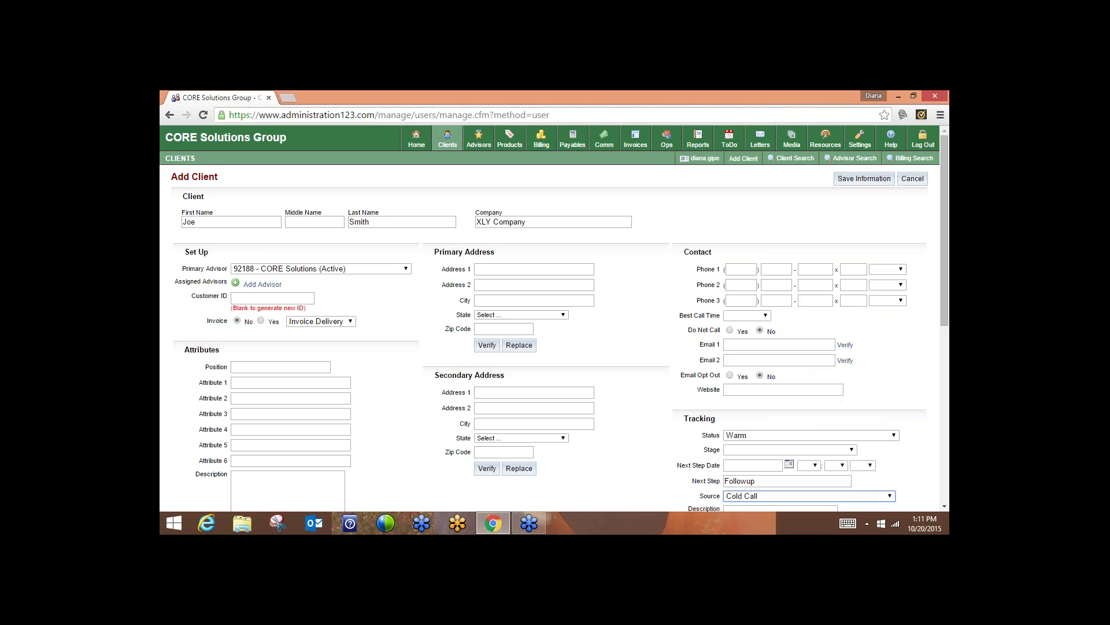
left_click(752, 508)
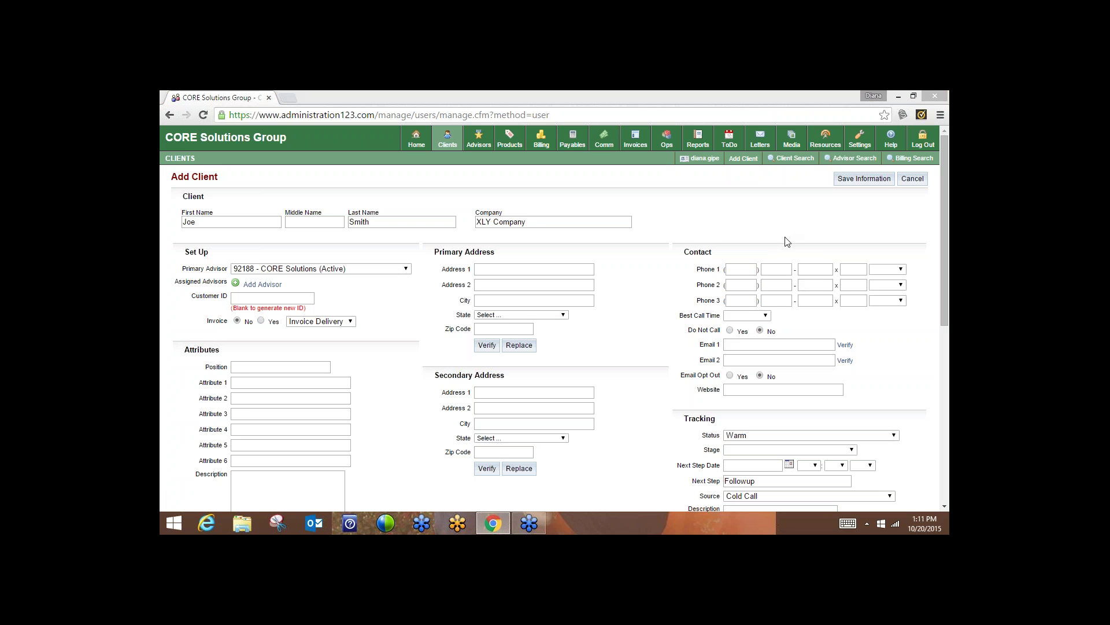
mouse_move(726, 141)
left_mouse_down()
mouse_move(737, 152)
mouse_move(746, 142)
mouse_move(733, 119)
mouse_move(721, 132)
mouse_move(728, 152)
mouse_move(738, 148)
left_mouse_up()
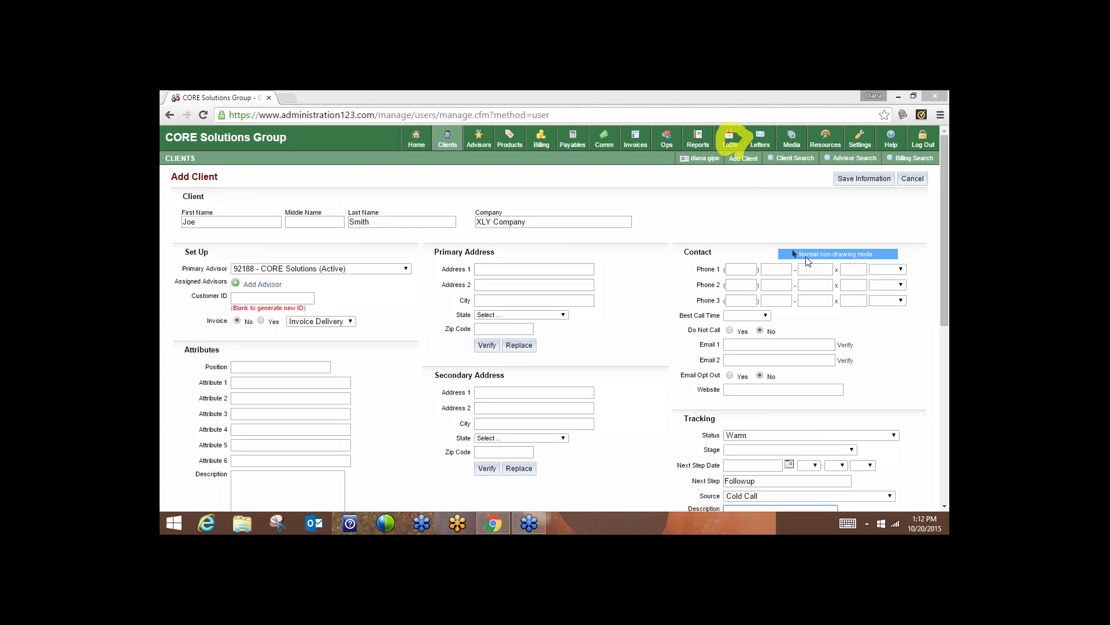
Review the weekly ToDo calendar and its All Actions filter, then view the Letters templates list.
left_click(730, 139)
left_click(730, 139)
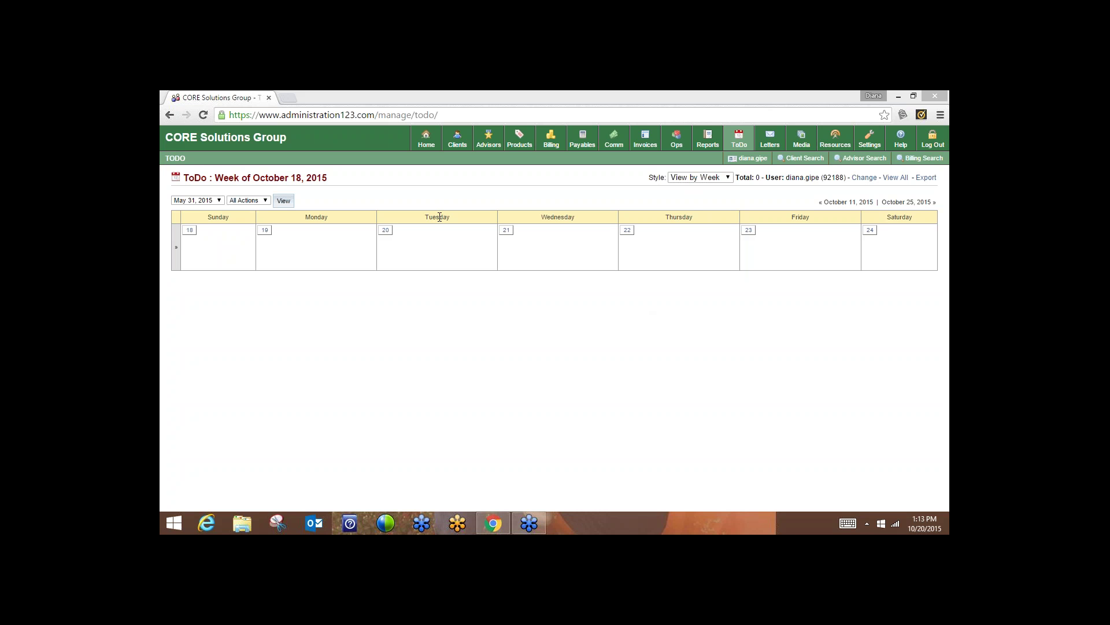
left_click(258, 202)
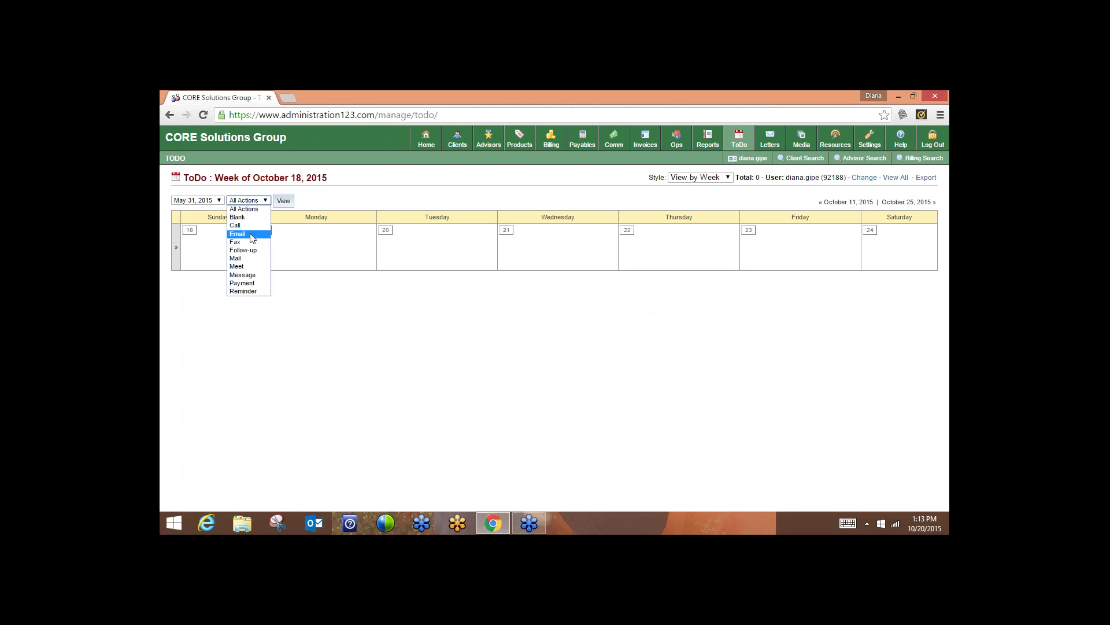
left_click(263, 202)
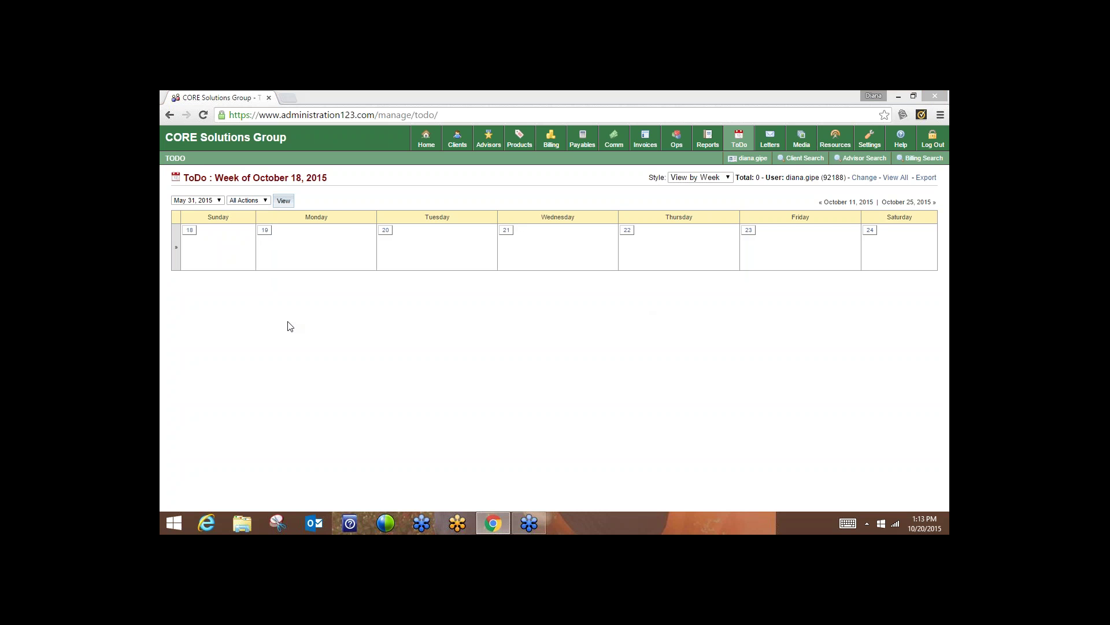
left_click(773, 141)
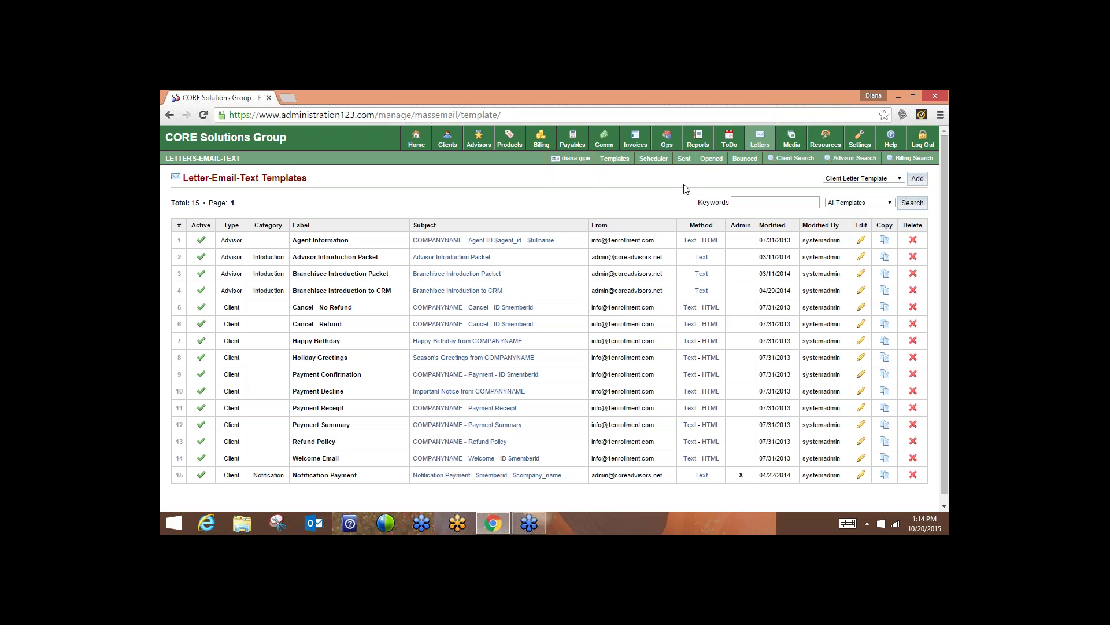
Bring up the Media library showing the Cost Segregation folder's 8 files.
key("ctrl+2")
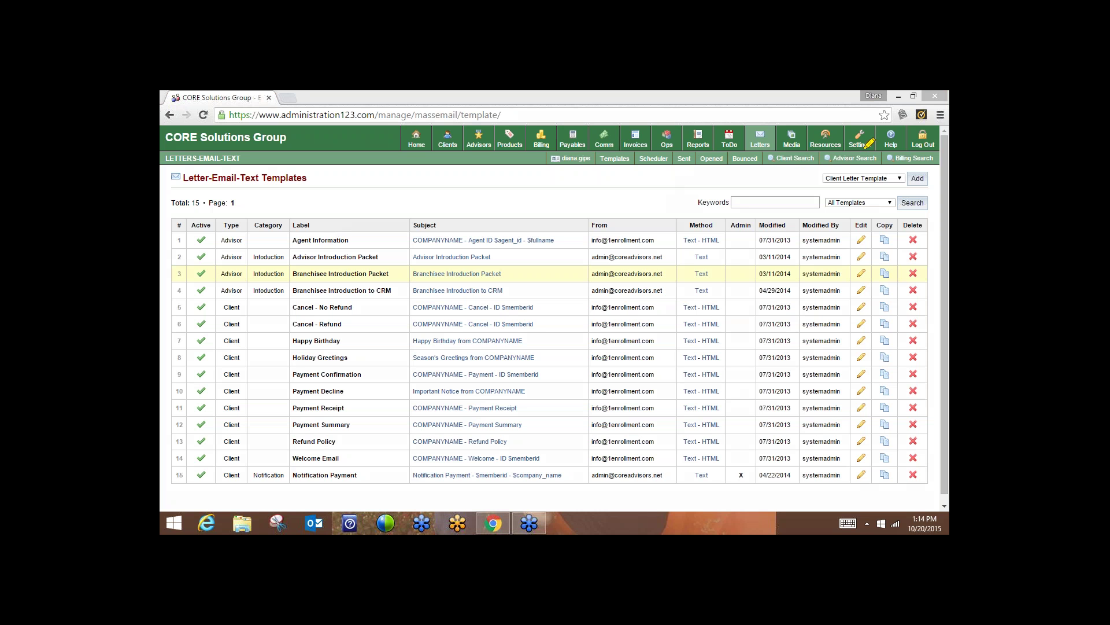
mouse_move(846, 148)
left_mouse_down()
mouse_move(846, 124)
mouse_move(777, 130)
mouse_move(778, 152)
mouse_move(838, 152)
left_mouse_up()
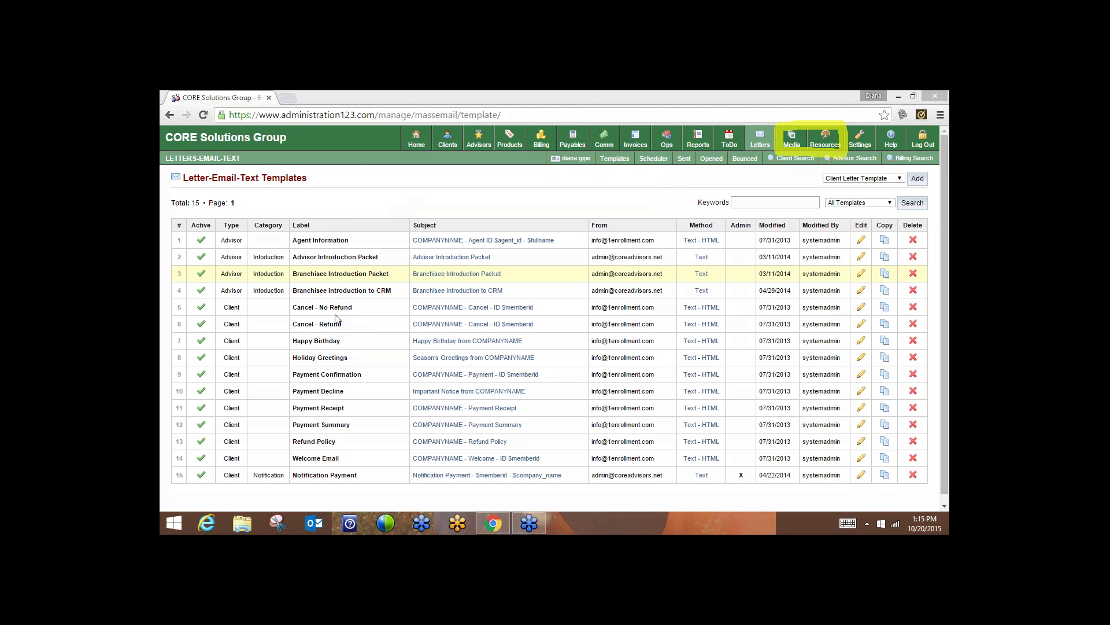
key("e")
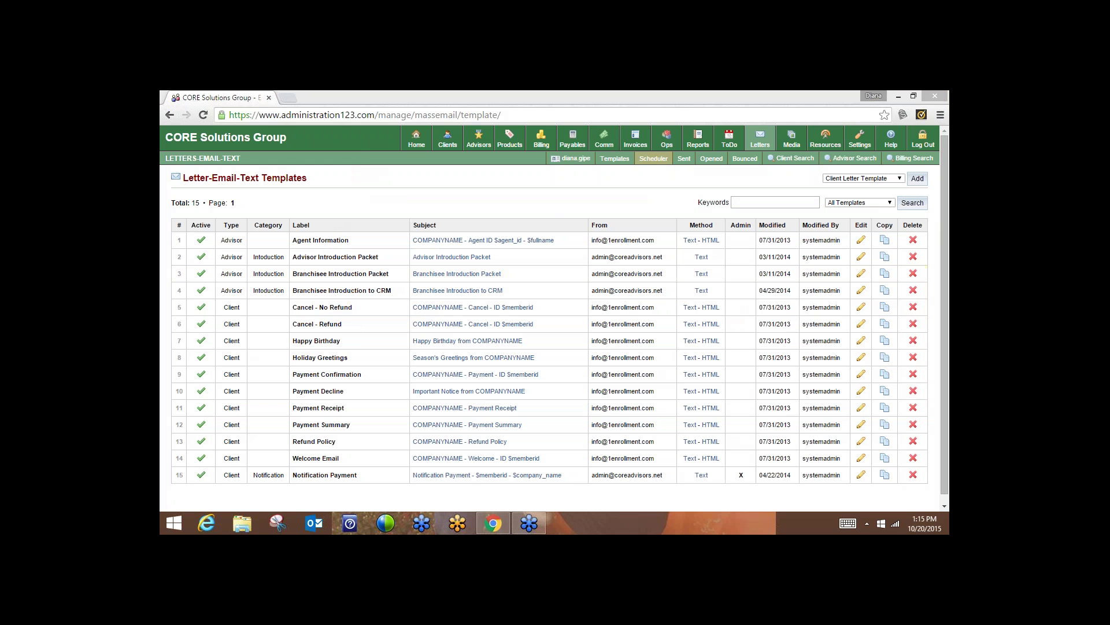
left_click(792, 139)
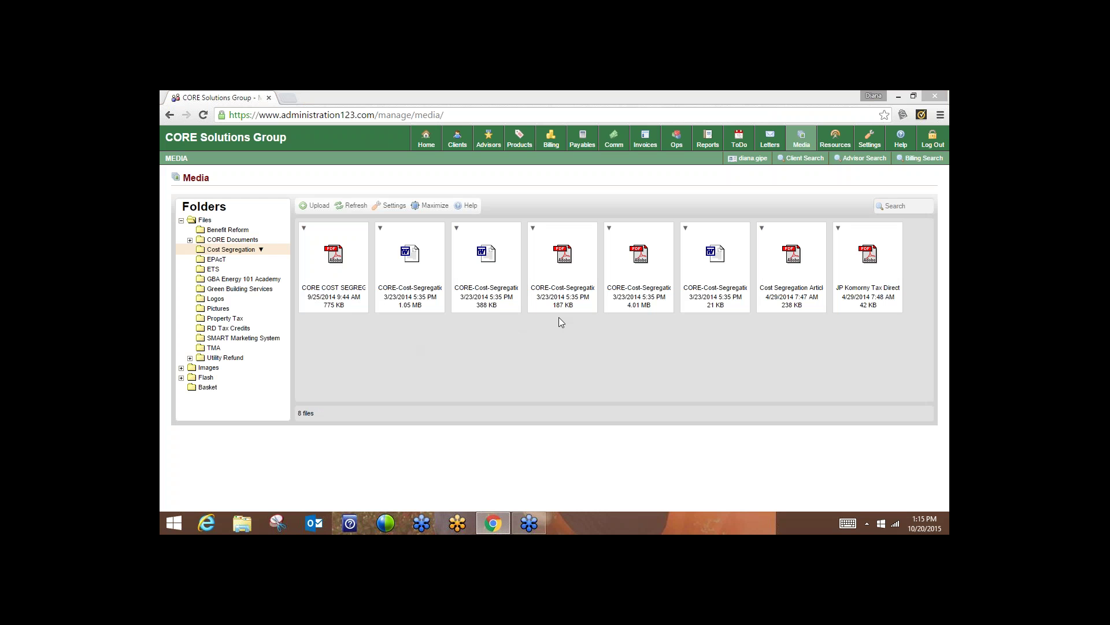
Browse the CORE Documents and Logos media folders, then go to the Resource Center.
left_click(233, 239)
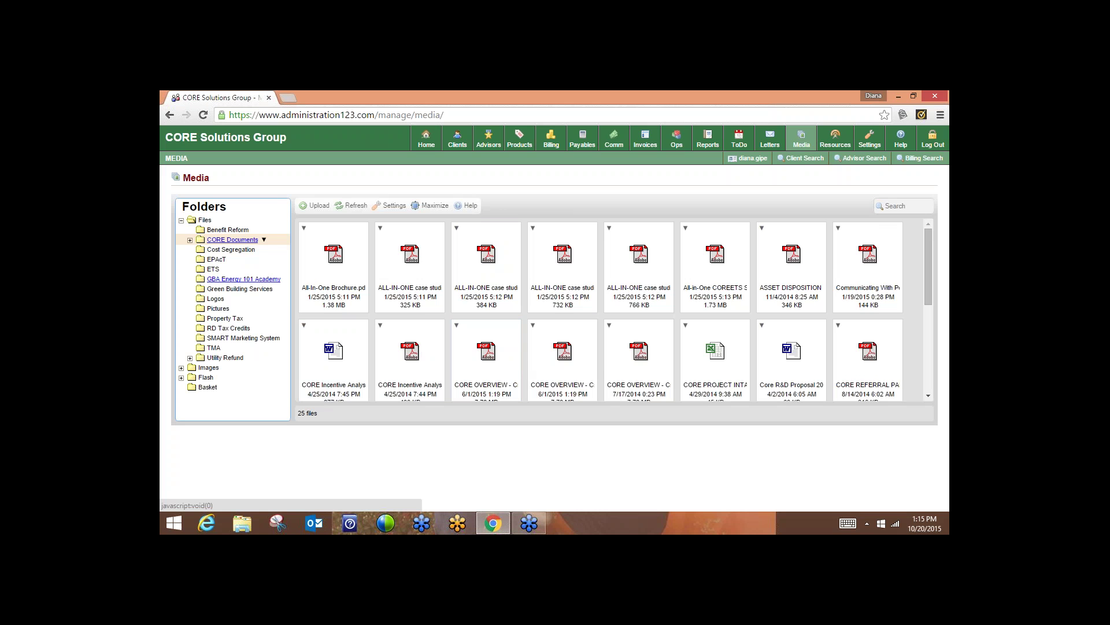
left_click(216, 298)
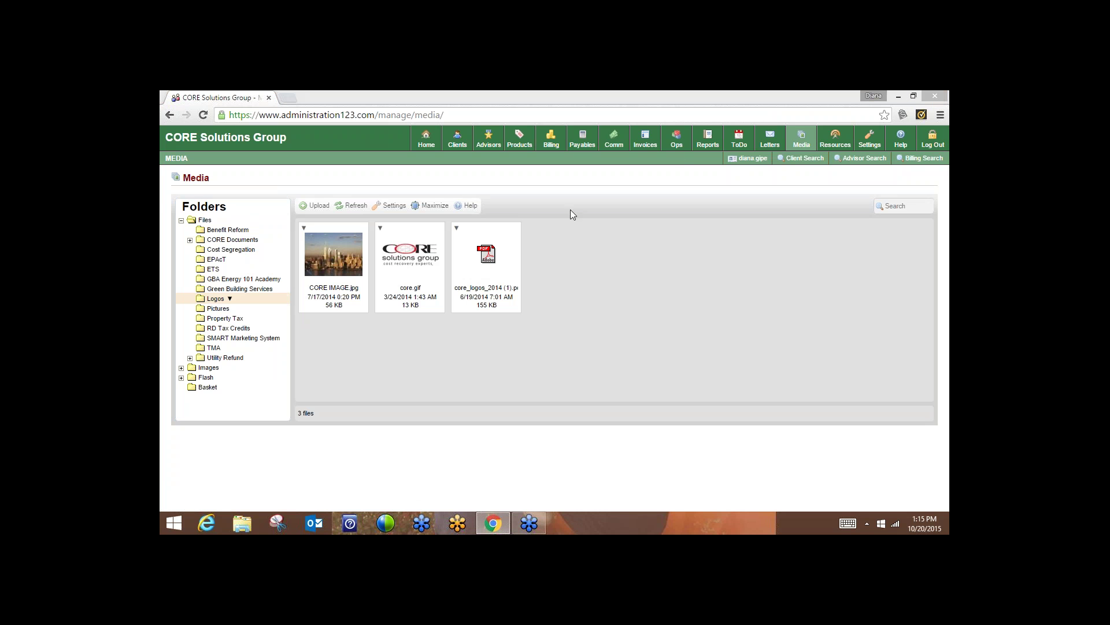
left_click(835, 139)
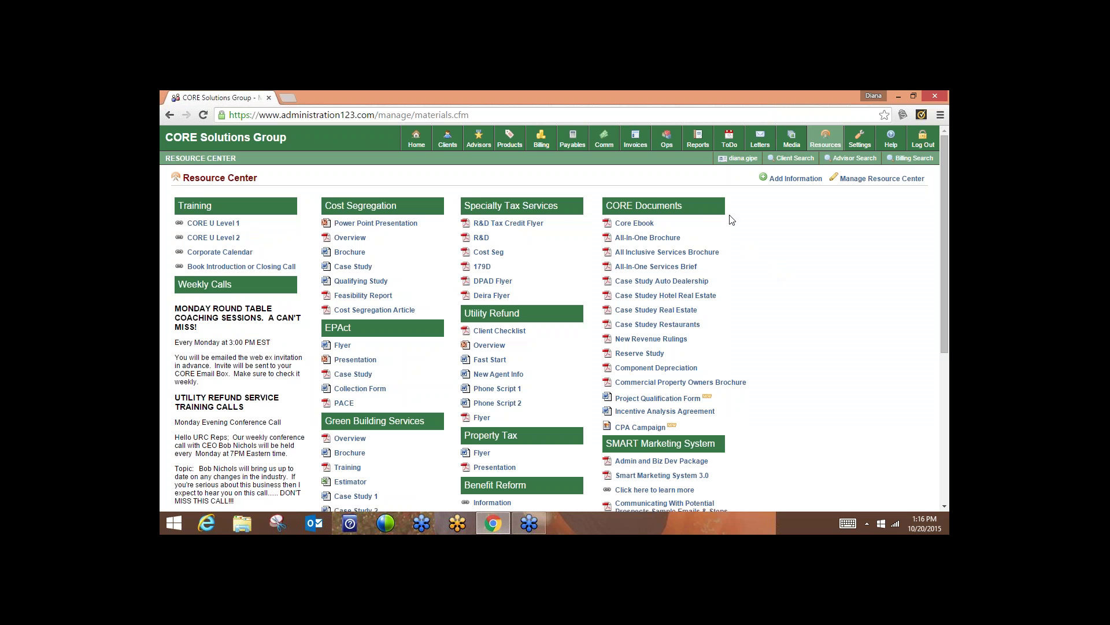
key("ctrl+2")
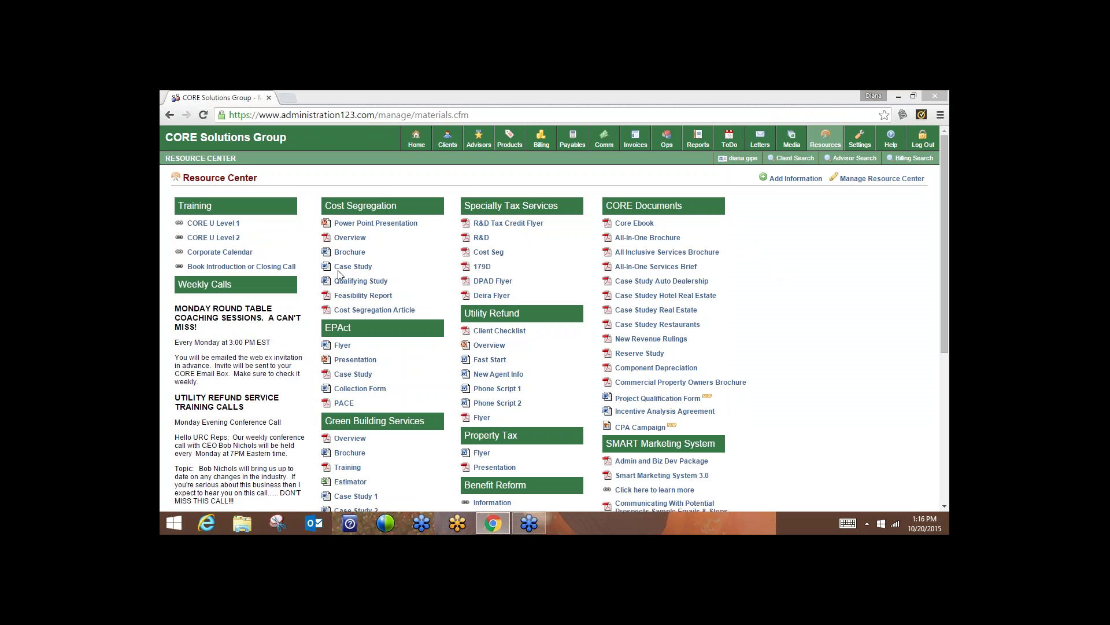
left_click_drag(719, 398, 741, 397)
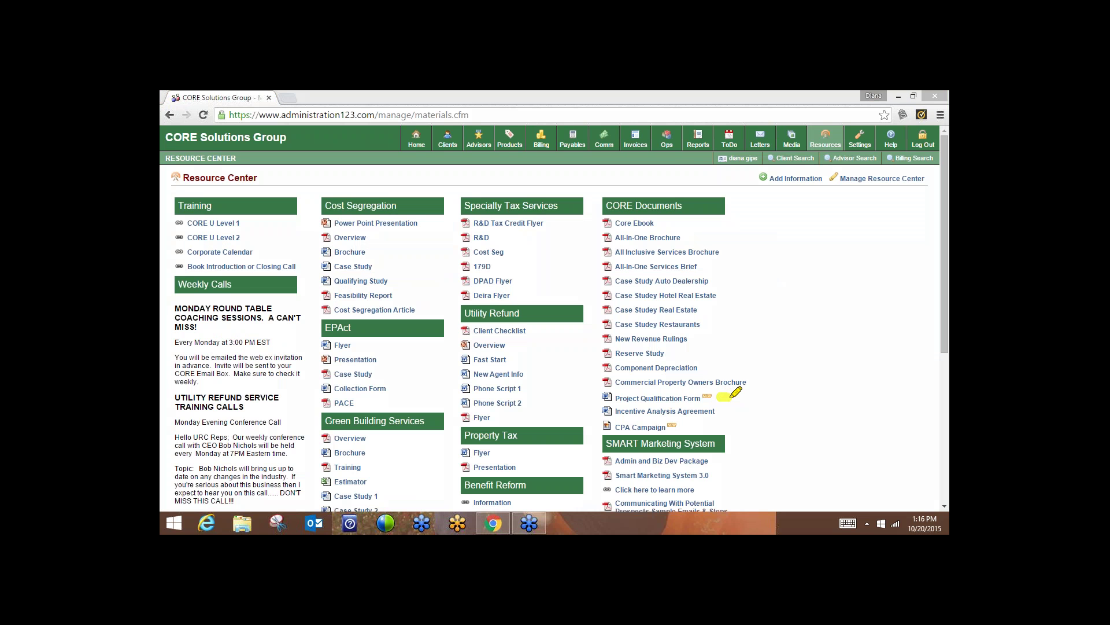
mouse_move(686, 185)
left_mouse_down()
mouse_move(598, 193)
mouse_move(647, 215)
mouse_move(687, 182)
mouse_move(687, 197)
left_mouse_up()
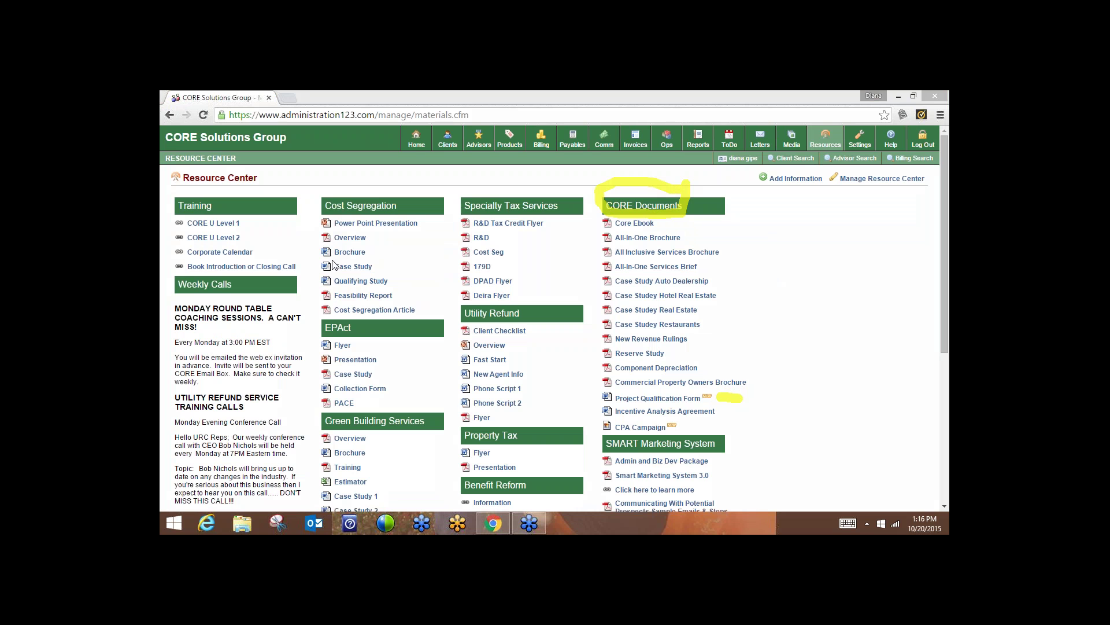
left_click_drag(338, 314, 340, 315)
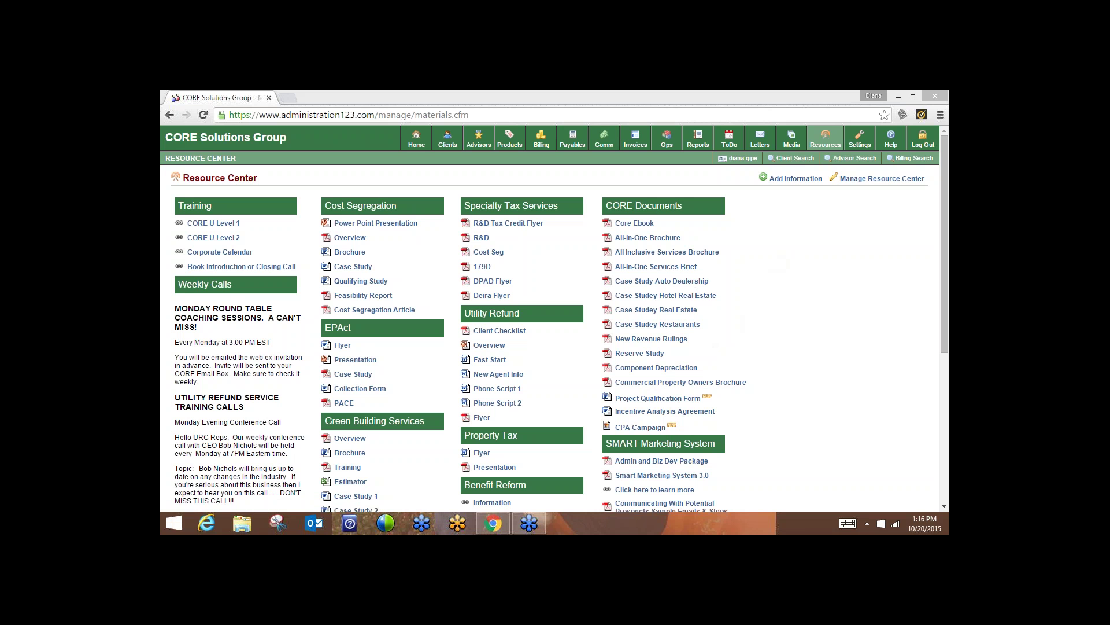
right_click(651, 431)
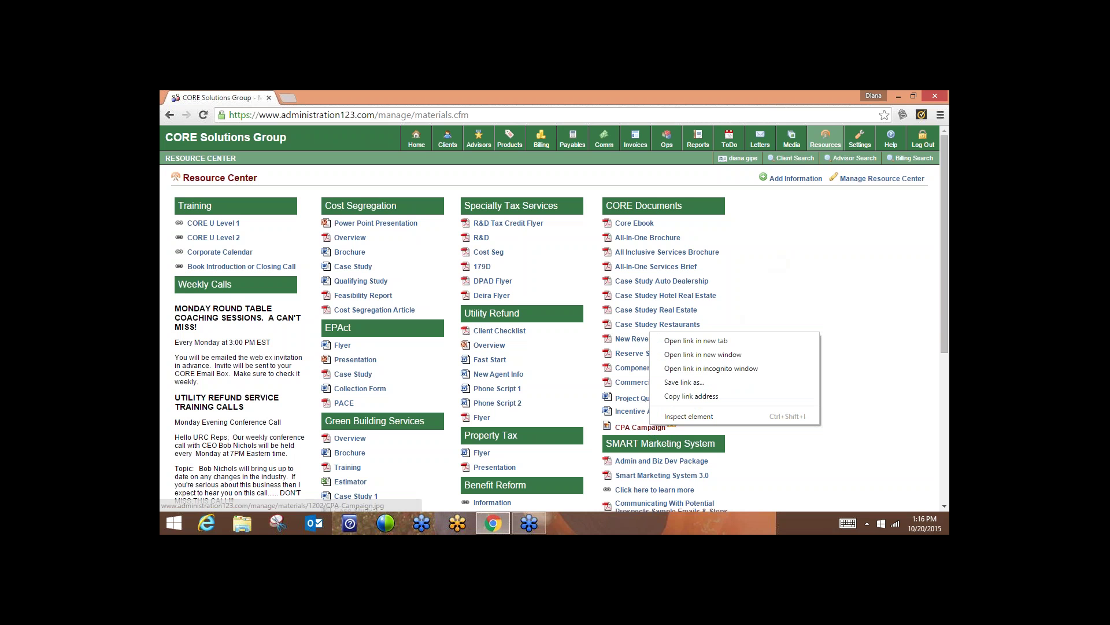
left_click(691, 436)
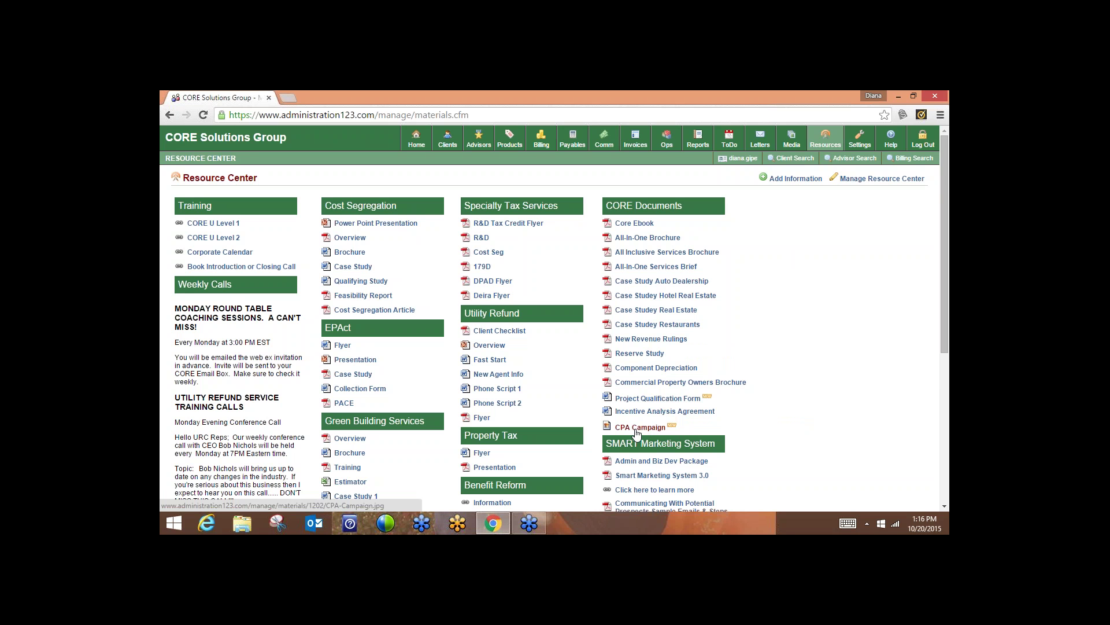
scroll(636, 432, "down", 2)
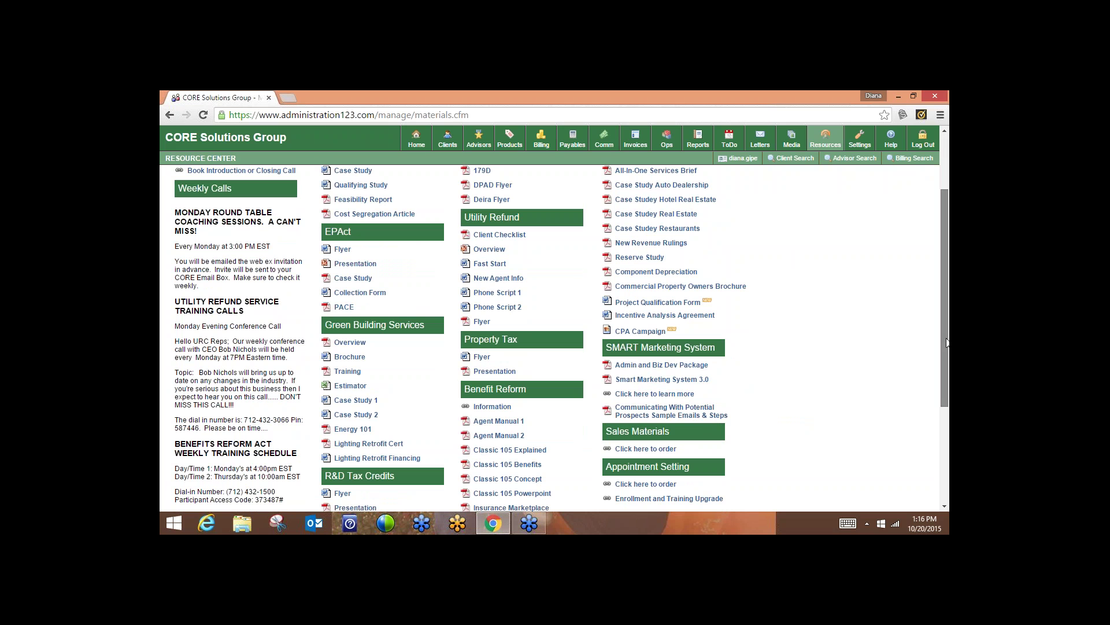
left_click_drag(947, 353, 943, 304)
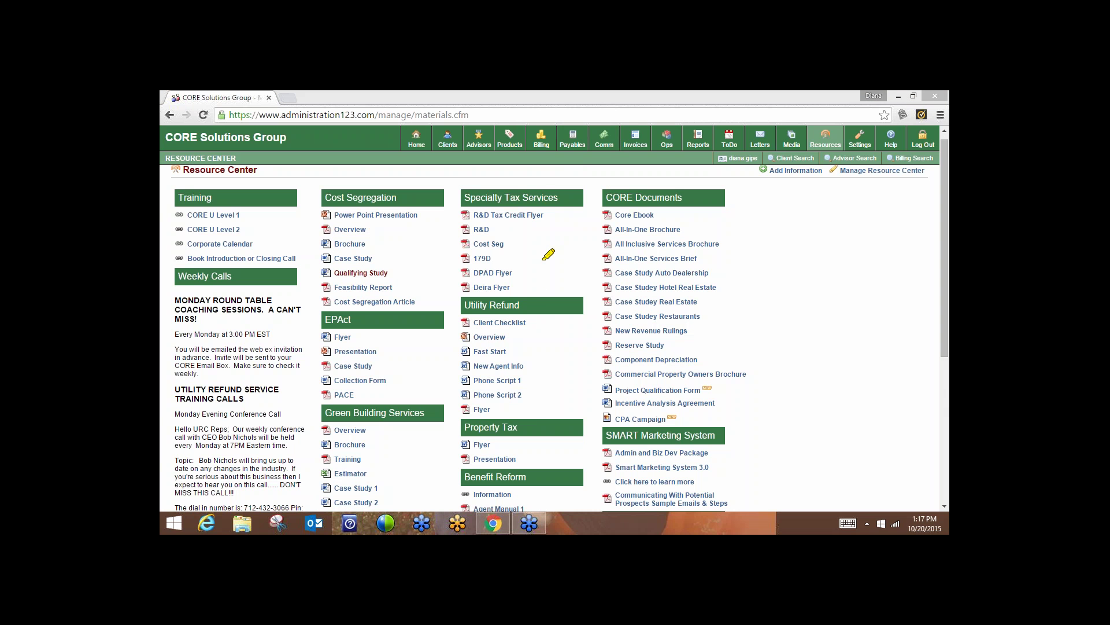
left_click(531, 304)
left_click(525, 430)
left_click(541, 477)
left_click(436, 411)
left_click(393, 326)
left_click(425, 194)
right_click(332, 307)
left_click(347, 311)
mouse_move(222, 186)
left_mouse_down()
mouse_move(177, 195)
mouse_move(175, 243)
mouse_move(195, 256)
mouse_move(265, 250)
mouse_move(267, 226)
mouse_move(236, 180)
mouse_move(222, 182)
left_mouse_up()
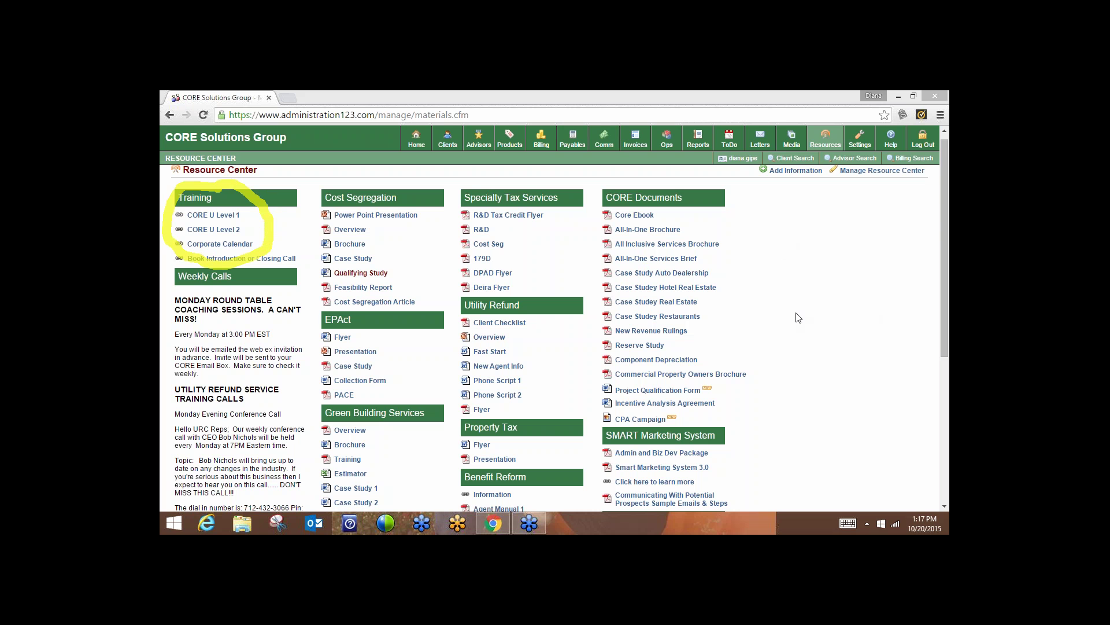
key("e")
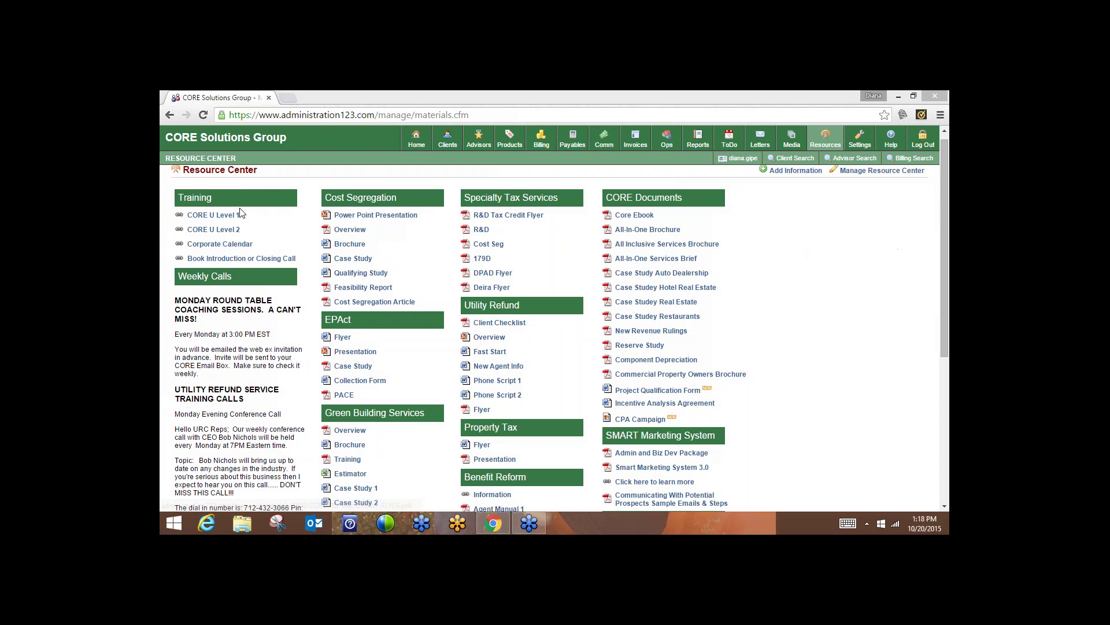
Tour CORE U Level 1's Basic Service Training, Marketing Training and Certification pages, then launch Level 2.
left_click(228, 219)
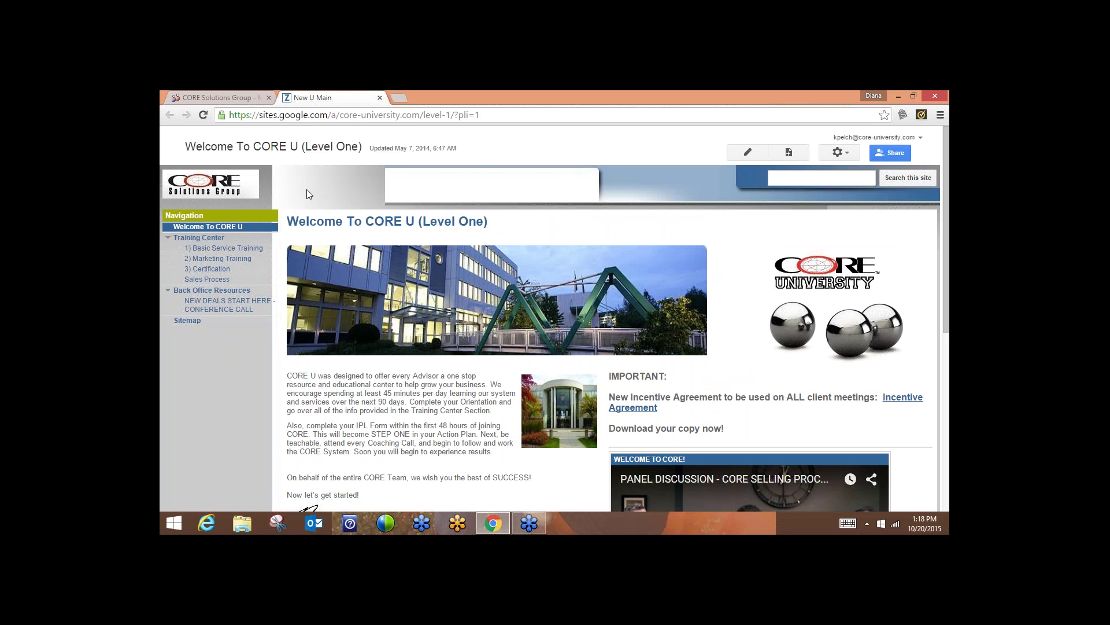
left_click(266, 251)
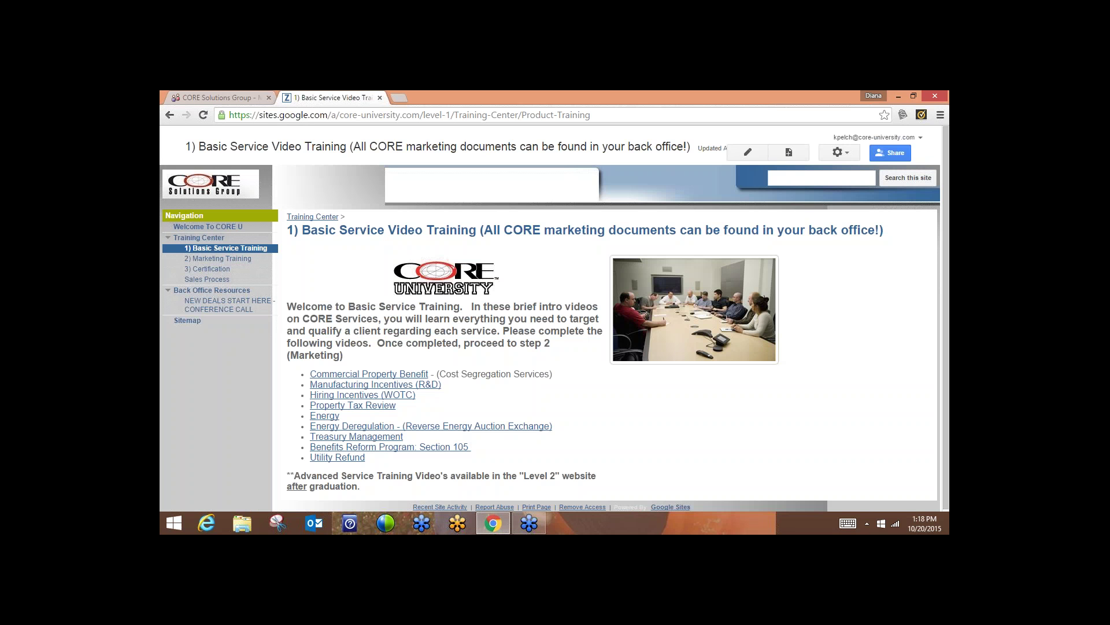
left_click(203, 253)
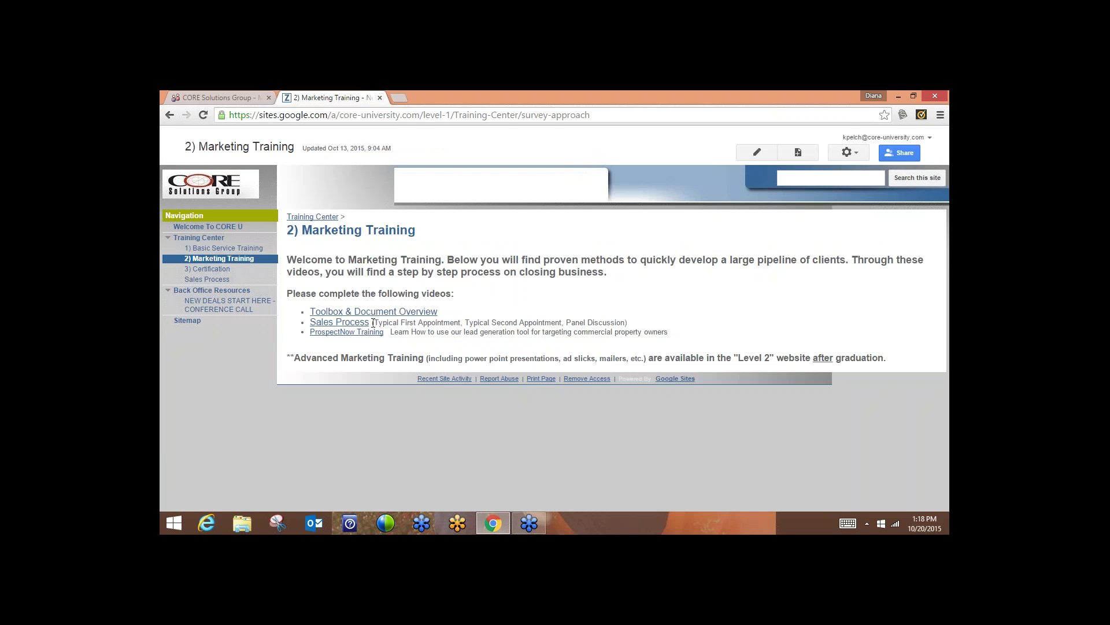
left_click(212, 269)
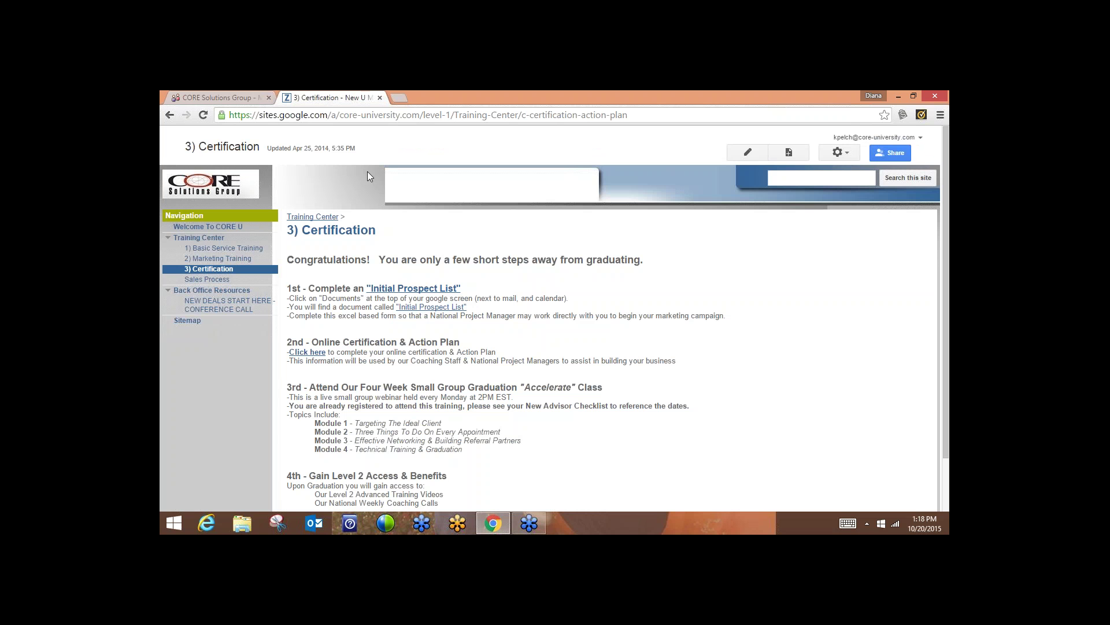
left_click(380, 98)
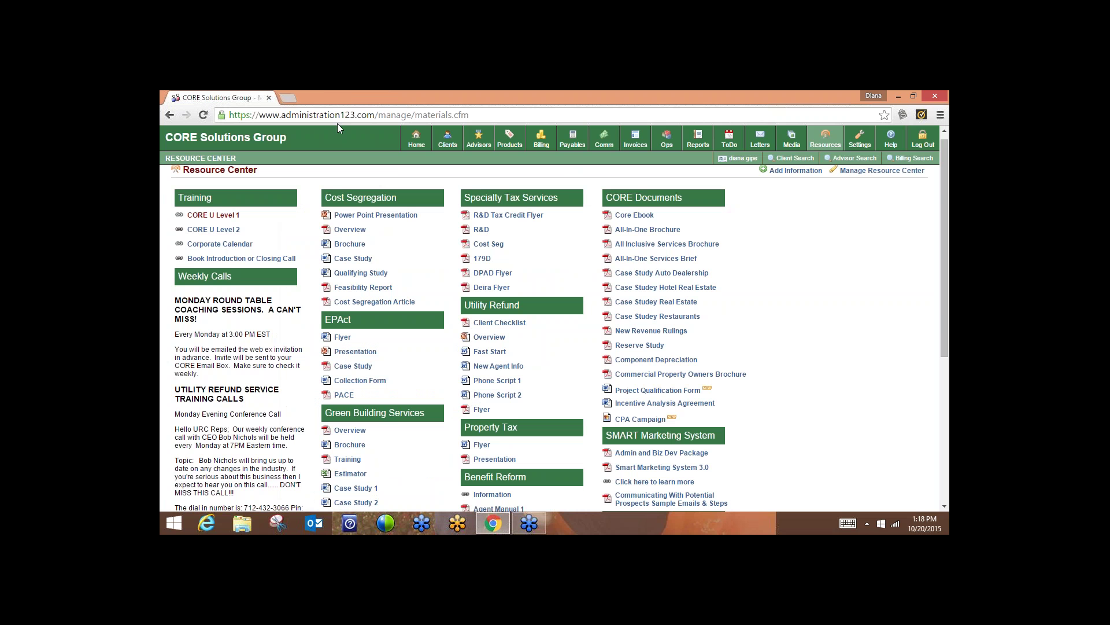
left_click(214, 229)
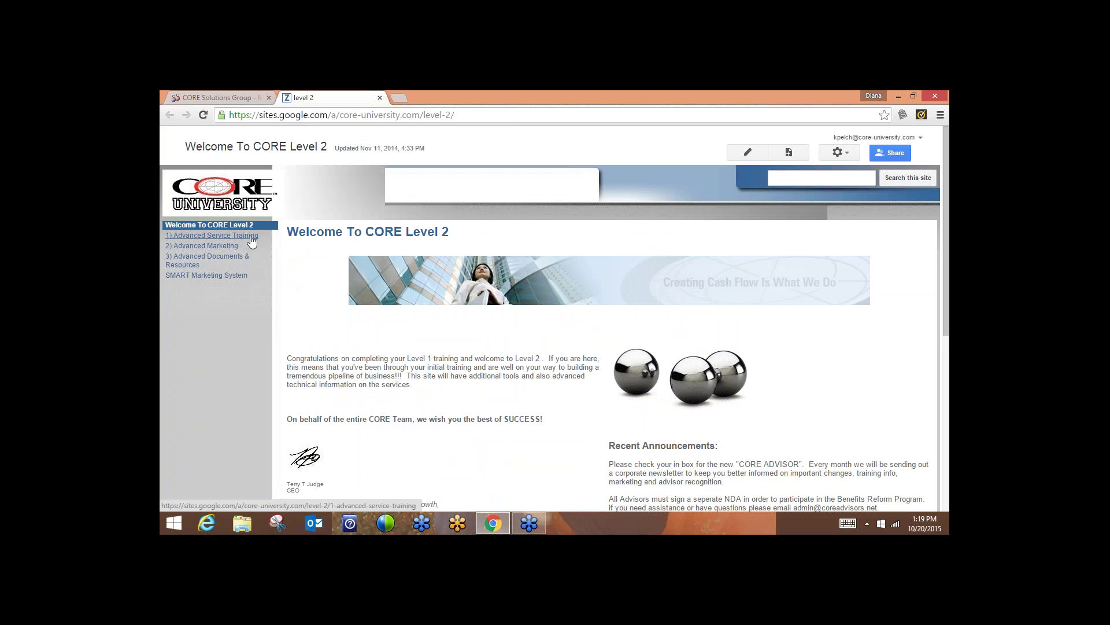
View Level 2's Advanced Service Training, Advanced Marketing and SMART Marketing System pages, then close the site.
left_click(211, 235)
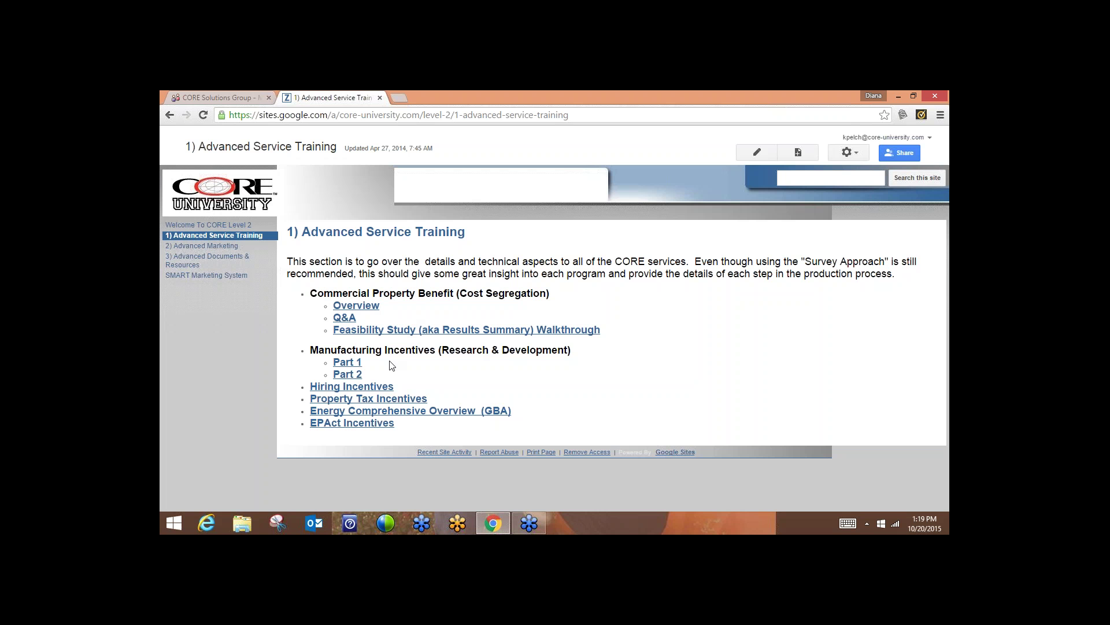
left_click(225, 245)
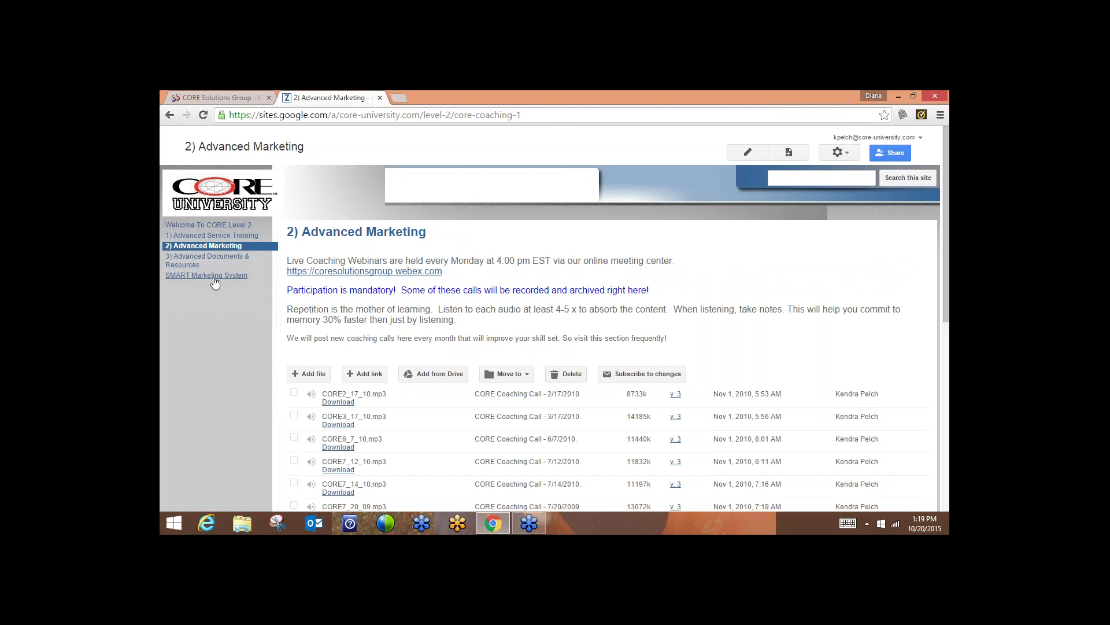
left_click(218, 276)
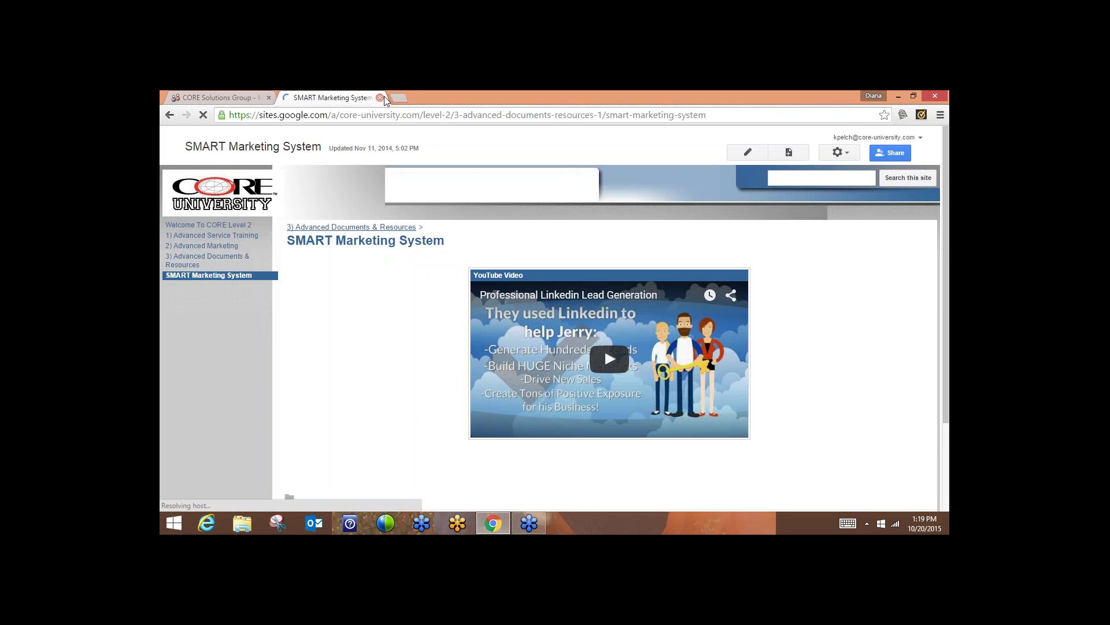
left_click(384, 96)
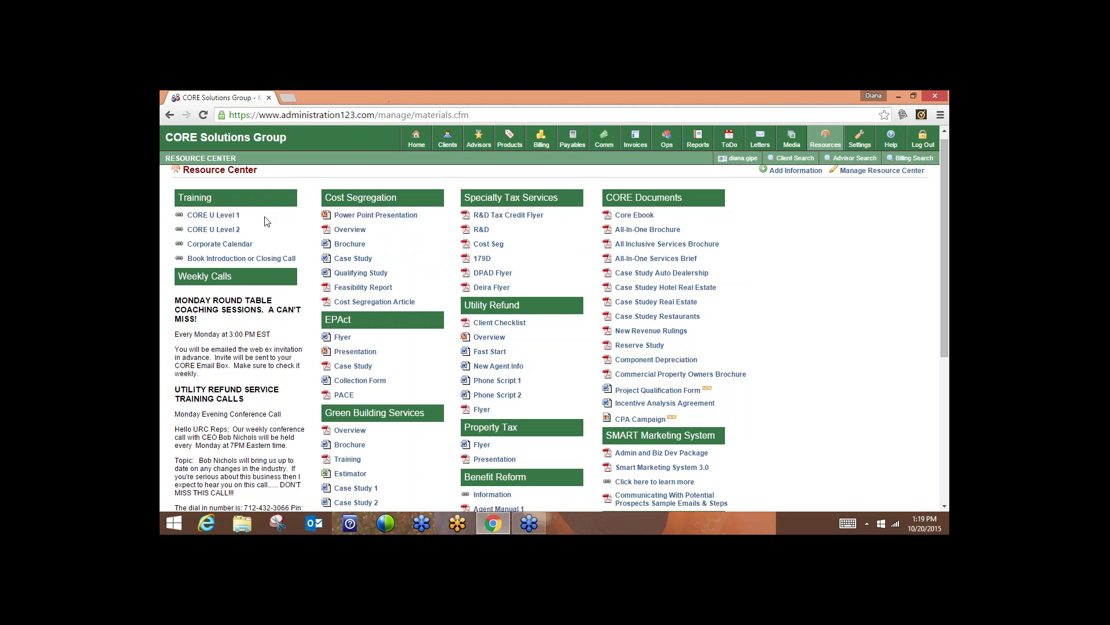